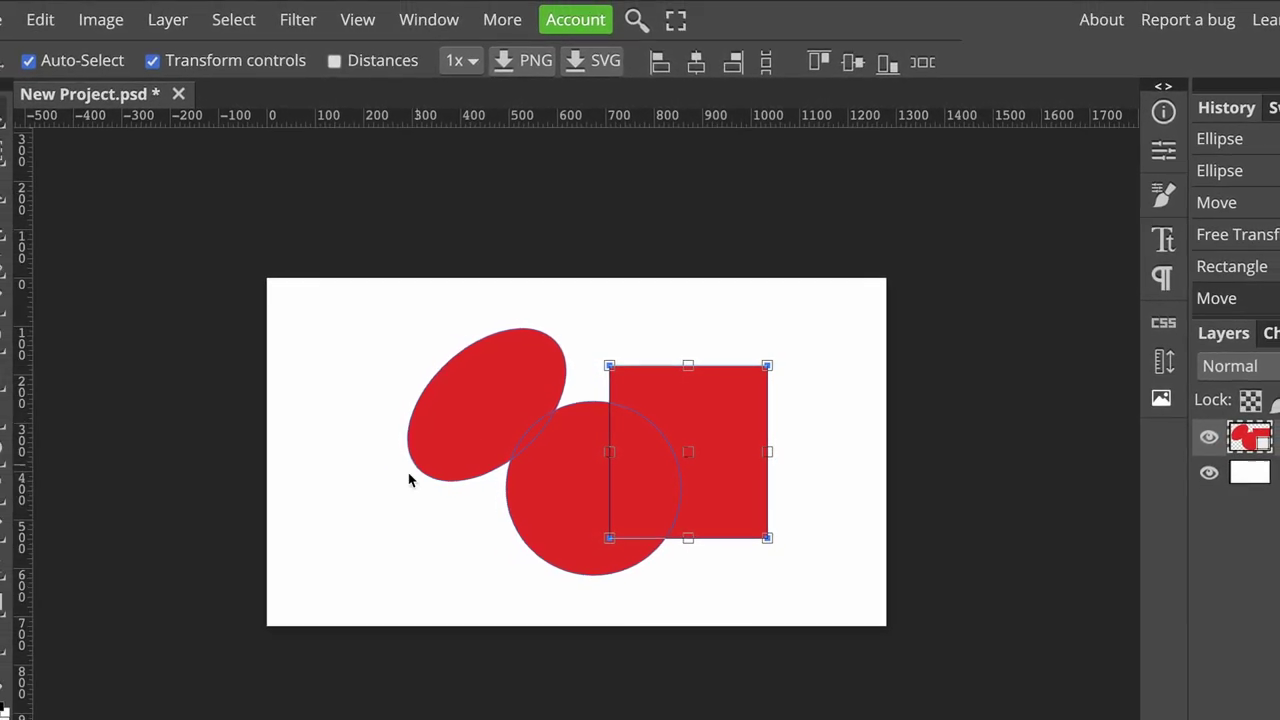
Step: Open the shape tool flyout beside the blank white canvas of New Project.psd
right_click(3, 622)
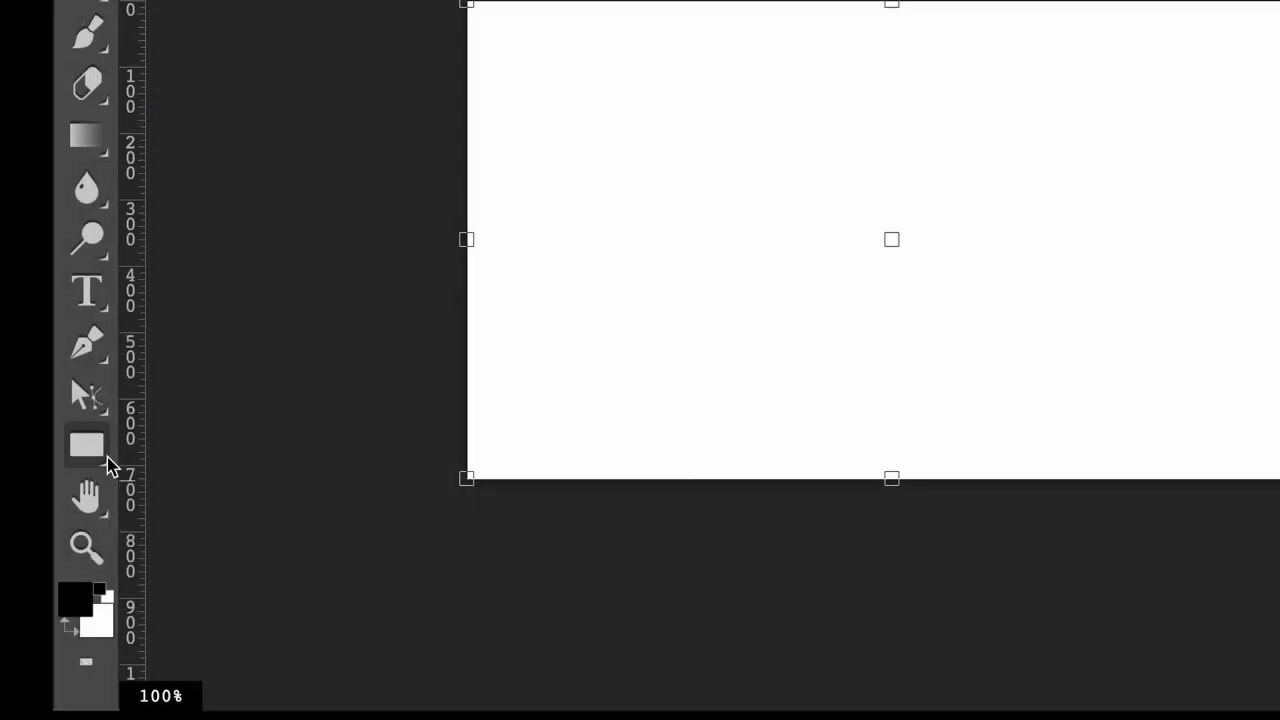
Step: Pick the Ellipse tool and draw a red circle as a new Shape 1 layer
right_click(33, 571)
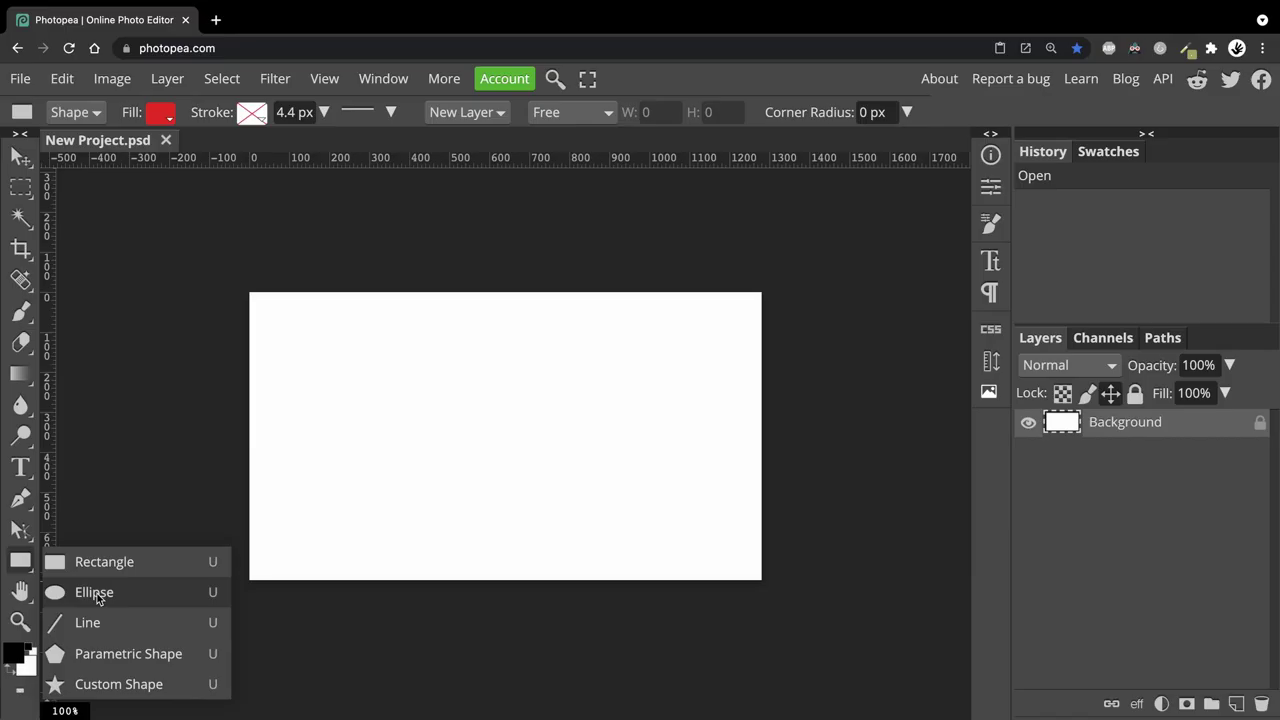
left_click(211, 500)
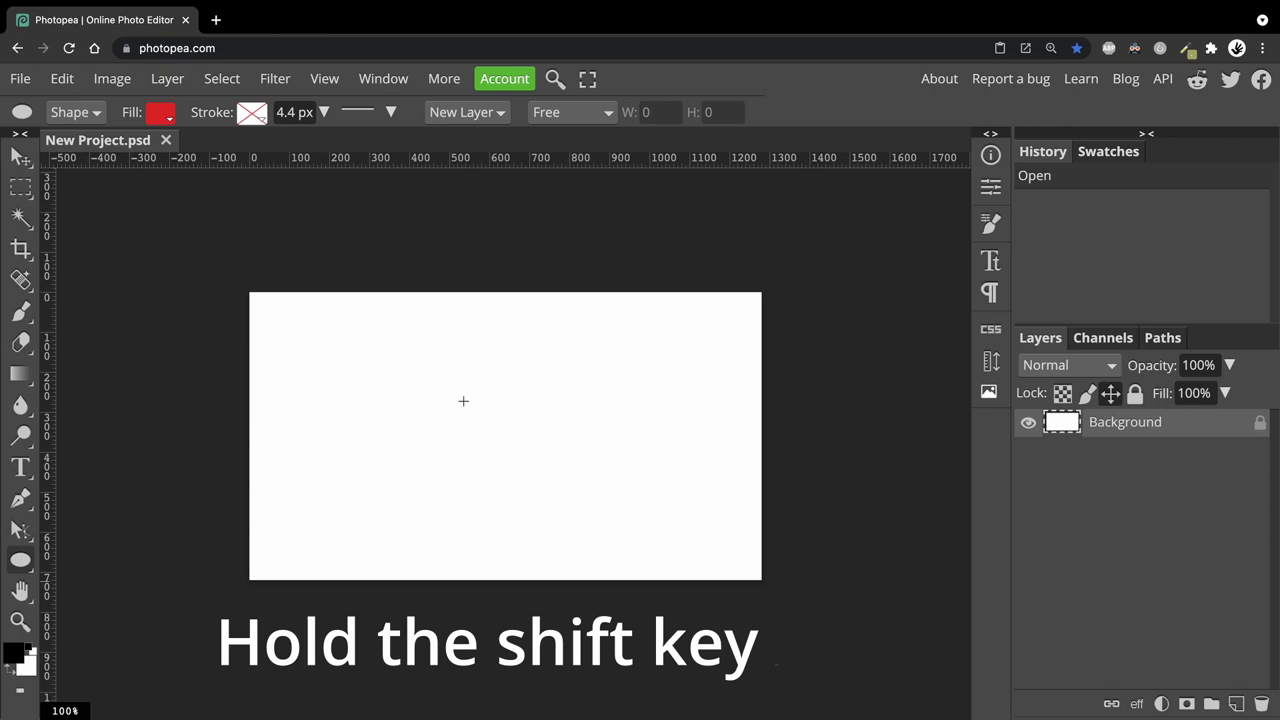
left_click_drag(463, 401, 607, 544)
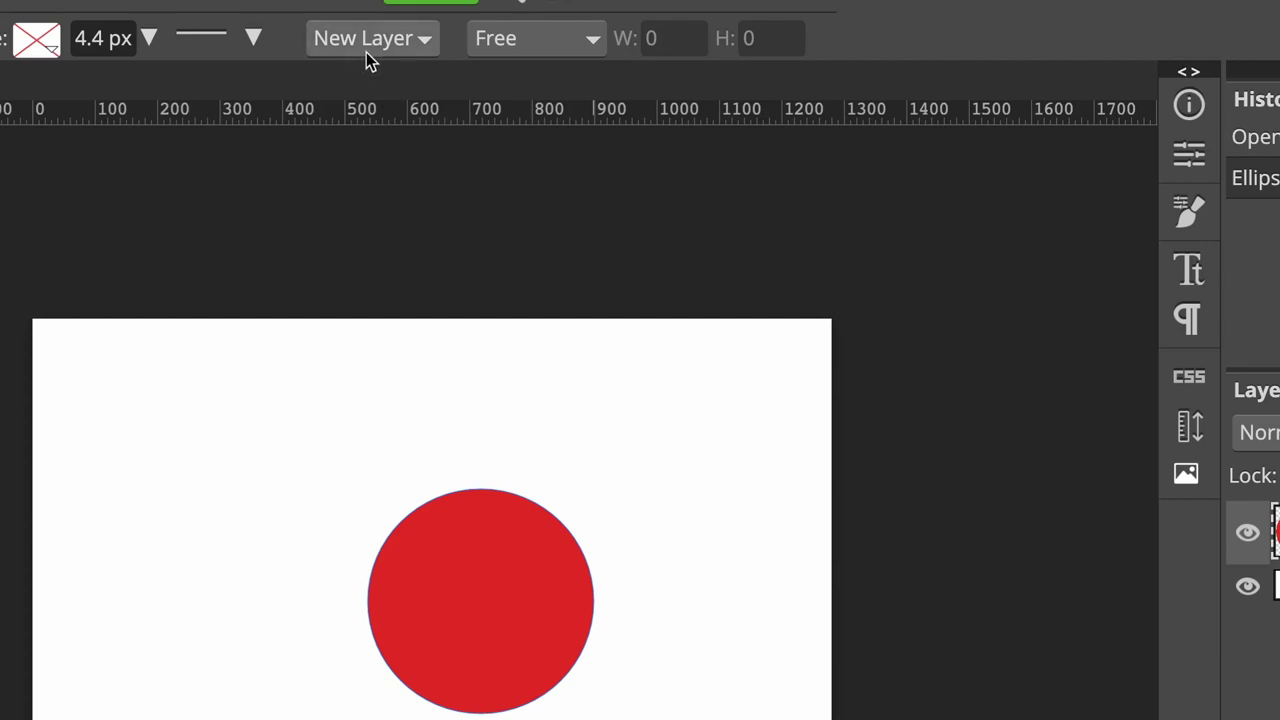
Step: Set combine mode to Unite and draw a second circle overlapping the first one's lower right
left_click(426, 40)
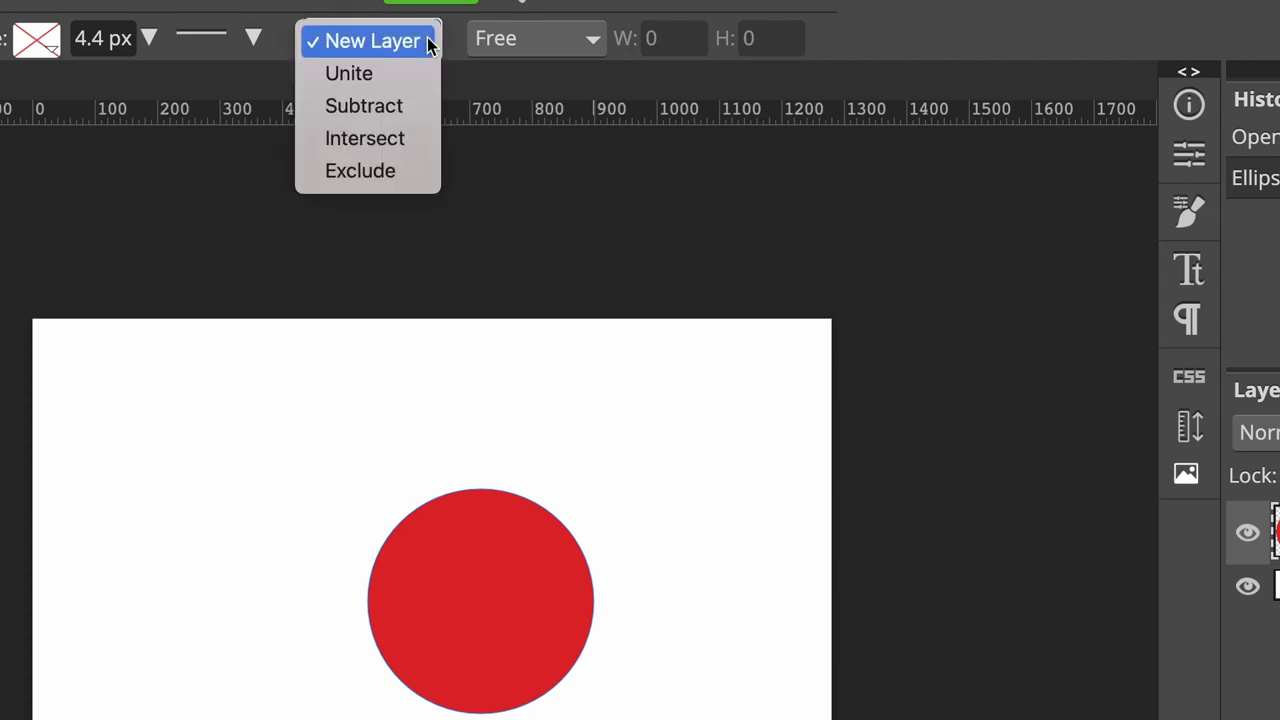
left_click(378, 74)
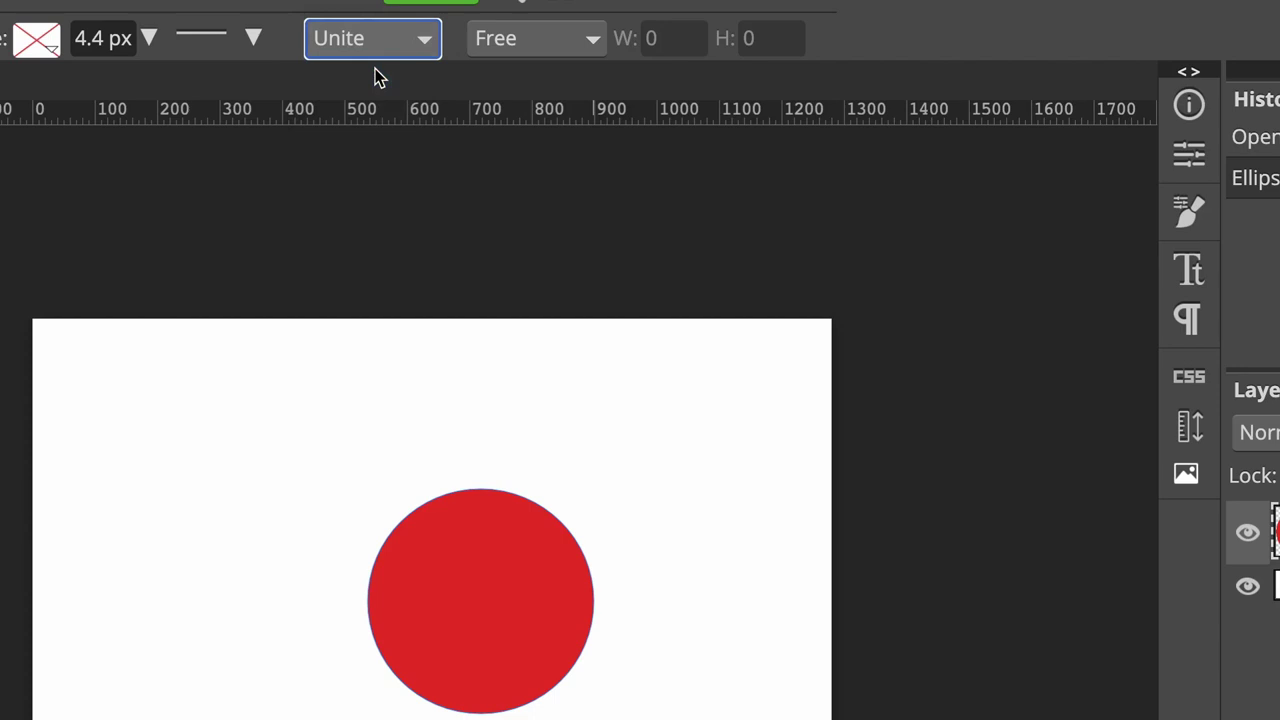
left_click_drag(266, 398, 269, 400)
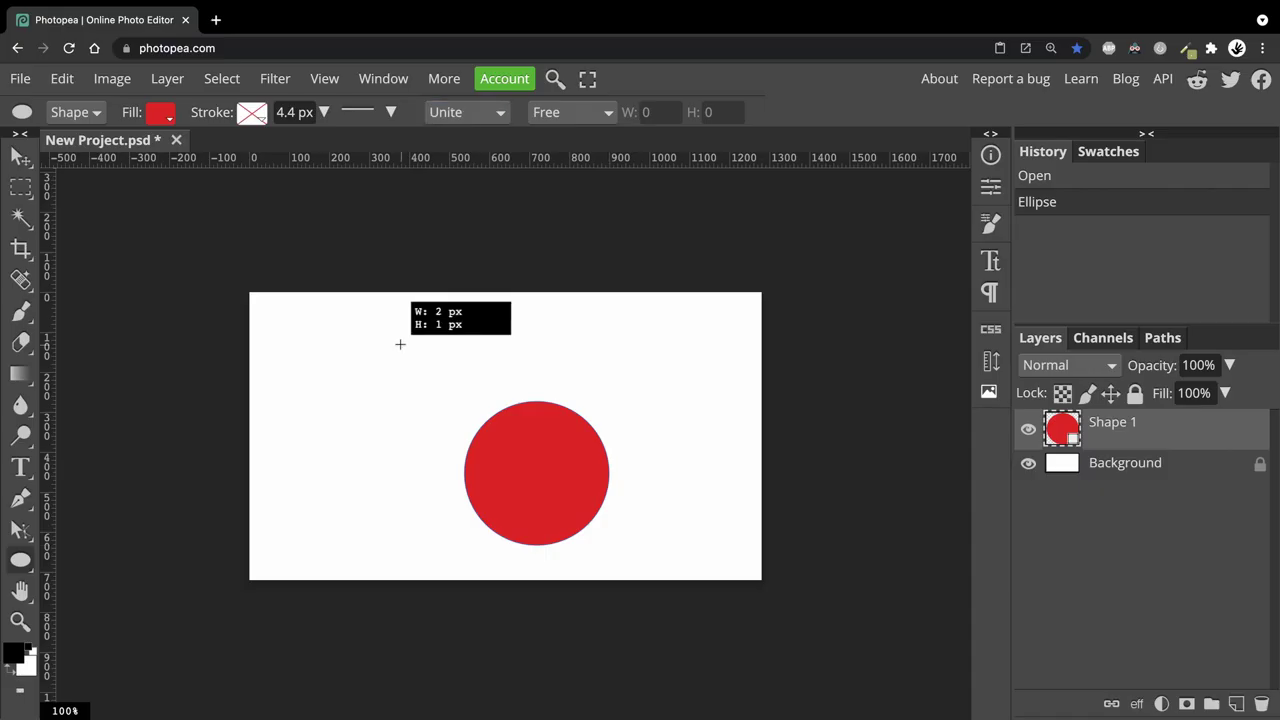
left_click_drag(400, 344, 537, 483)
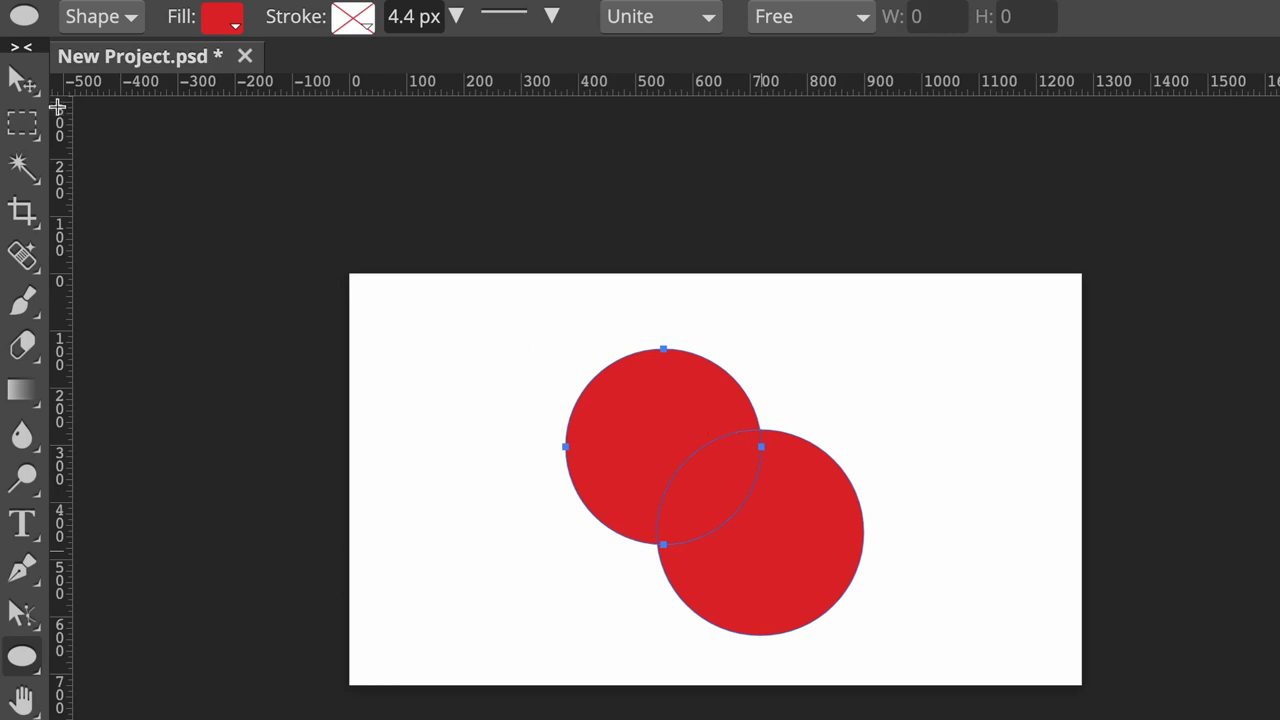
Step: Shift the circles, then enlarge, narrow to 69.88% width and rotate the upper circle 47.4°
left_click(22, 80)
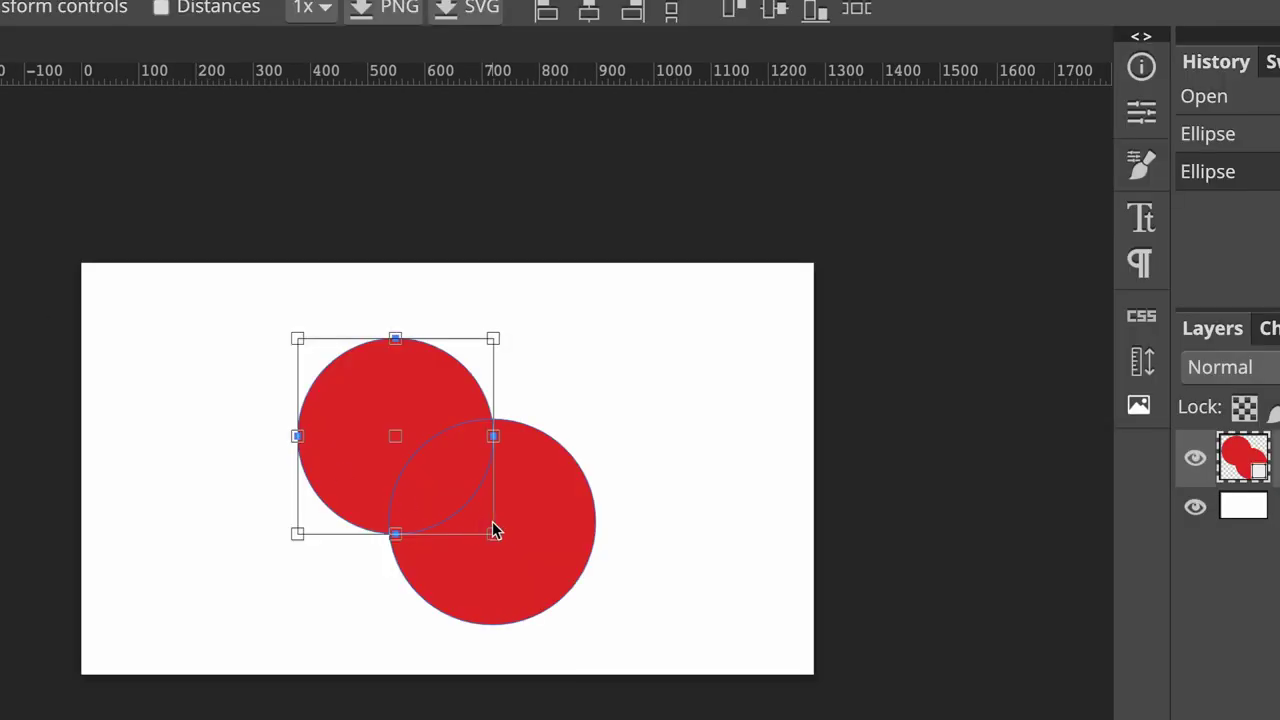
left_click_drag(557, 508, 505, 480)
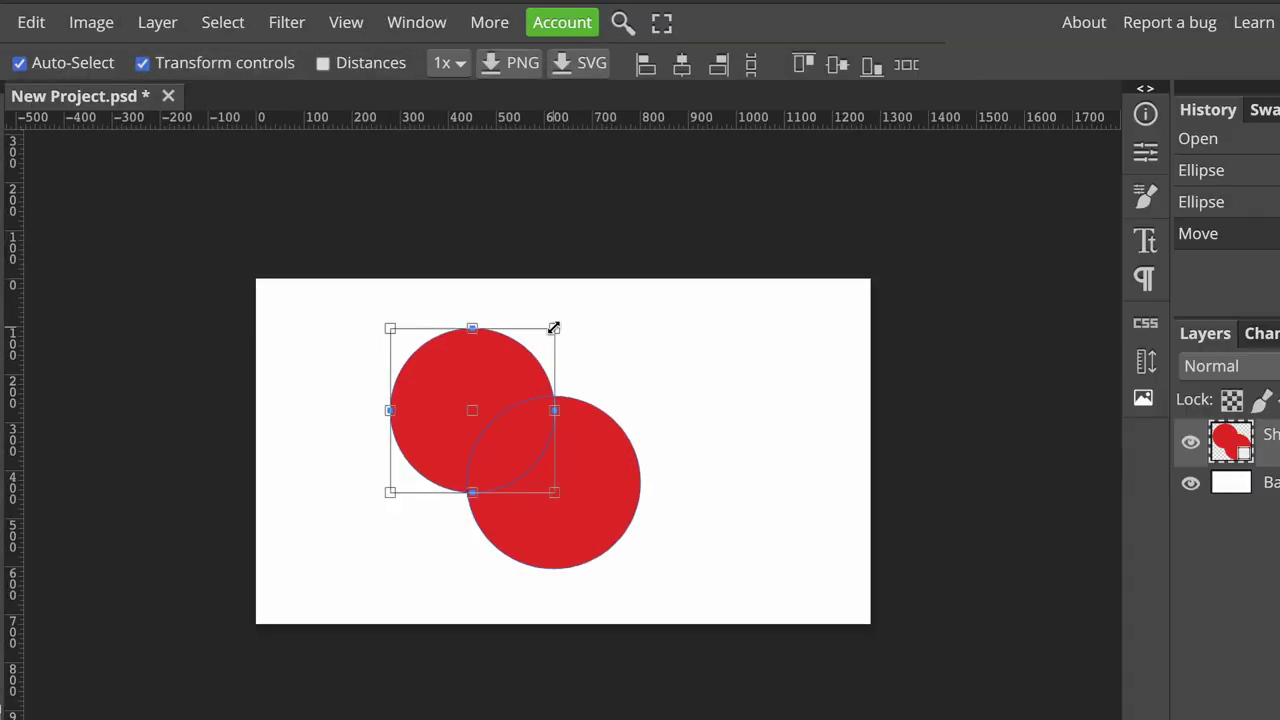
left_click_drag(498, 334, 598, 311)
left_click_drag(597, 399, 505, 399)
left_click_drag(507, 298, 550, 378)
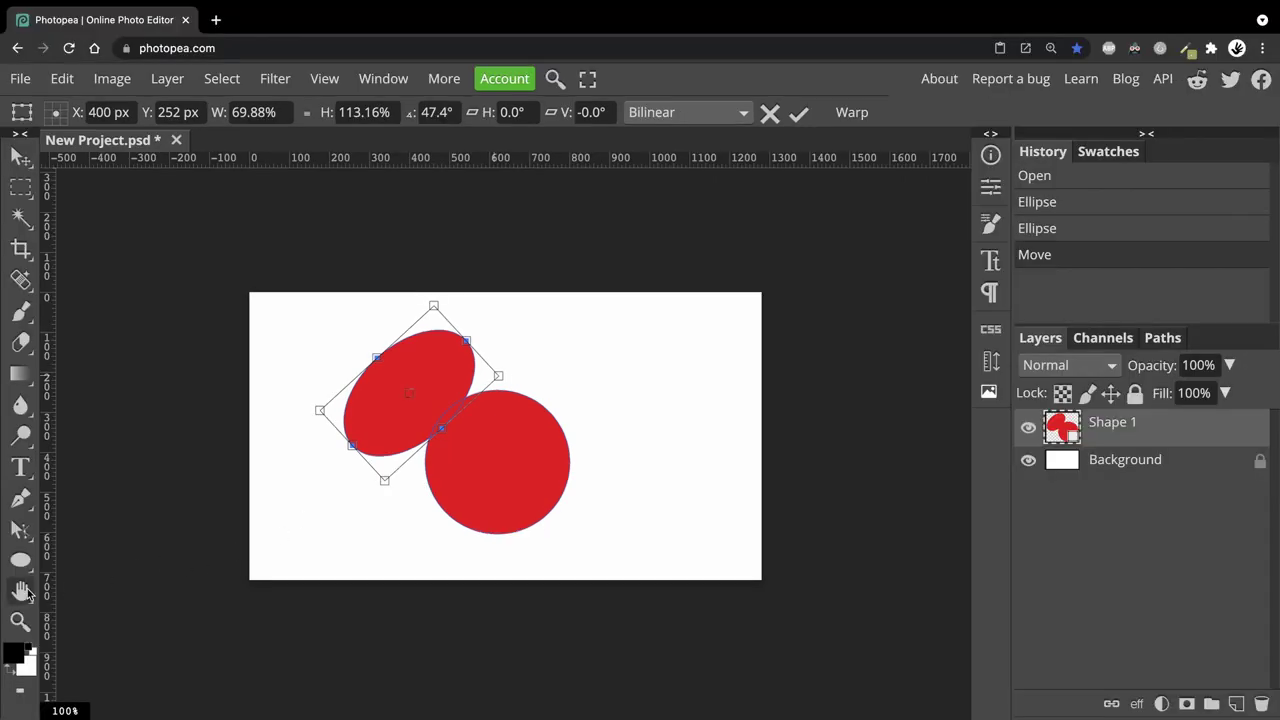
Step: Commit the oval transform and draw a red rectangle on Shape 2, nudged beside the circles
right_click(28, 568)
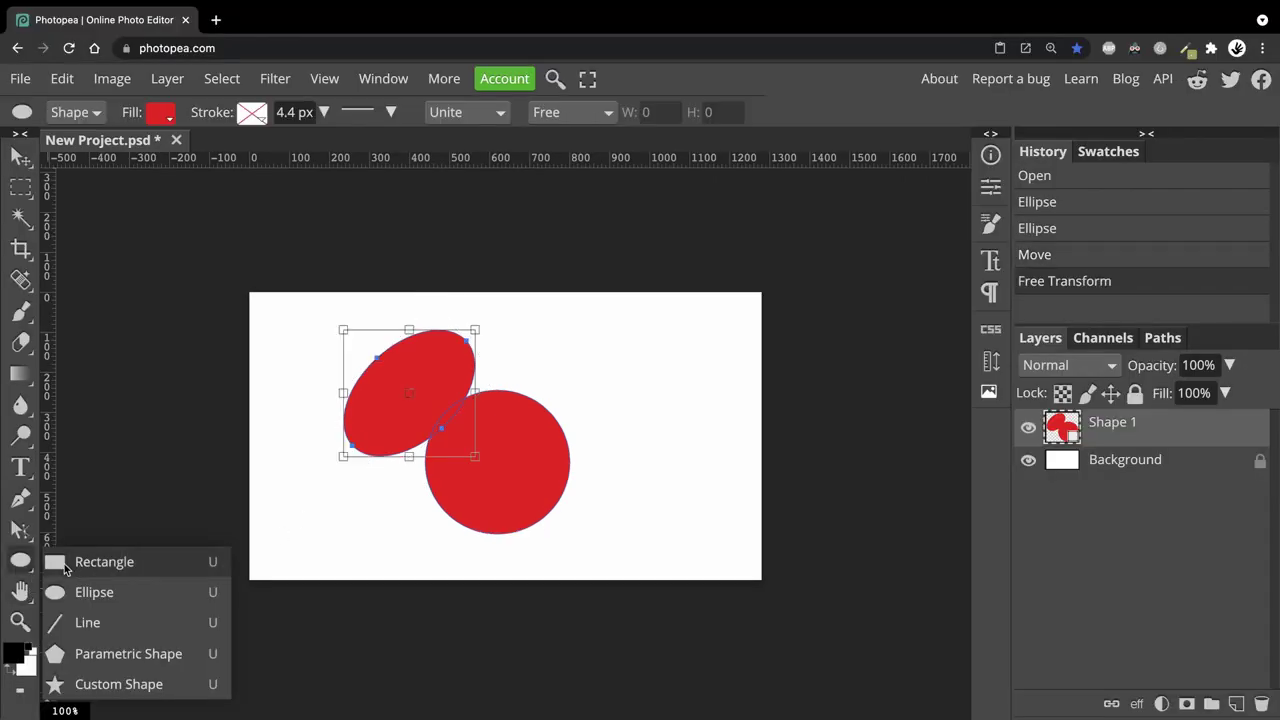
left_click(62, 563)
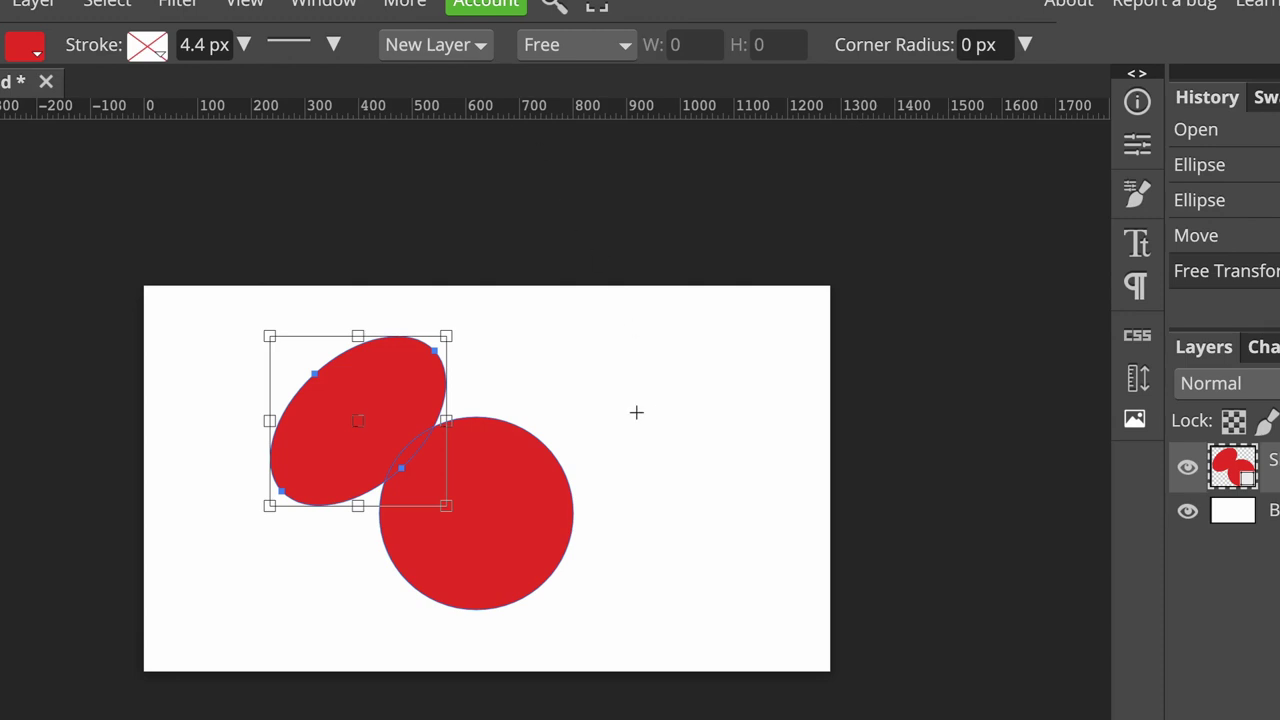
left_click_drag(532, 352, 785, 573)
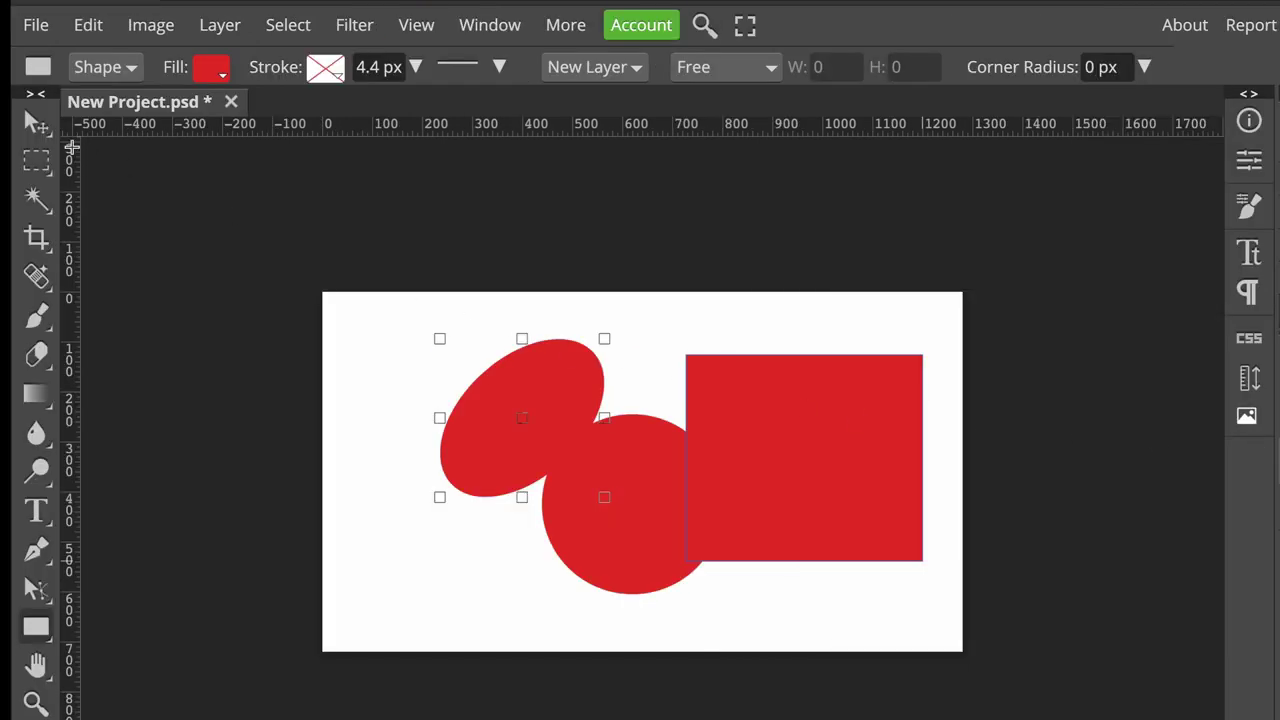
left_click(36, 121)
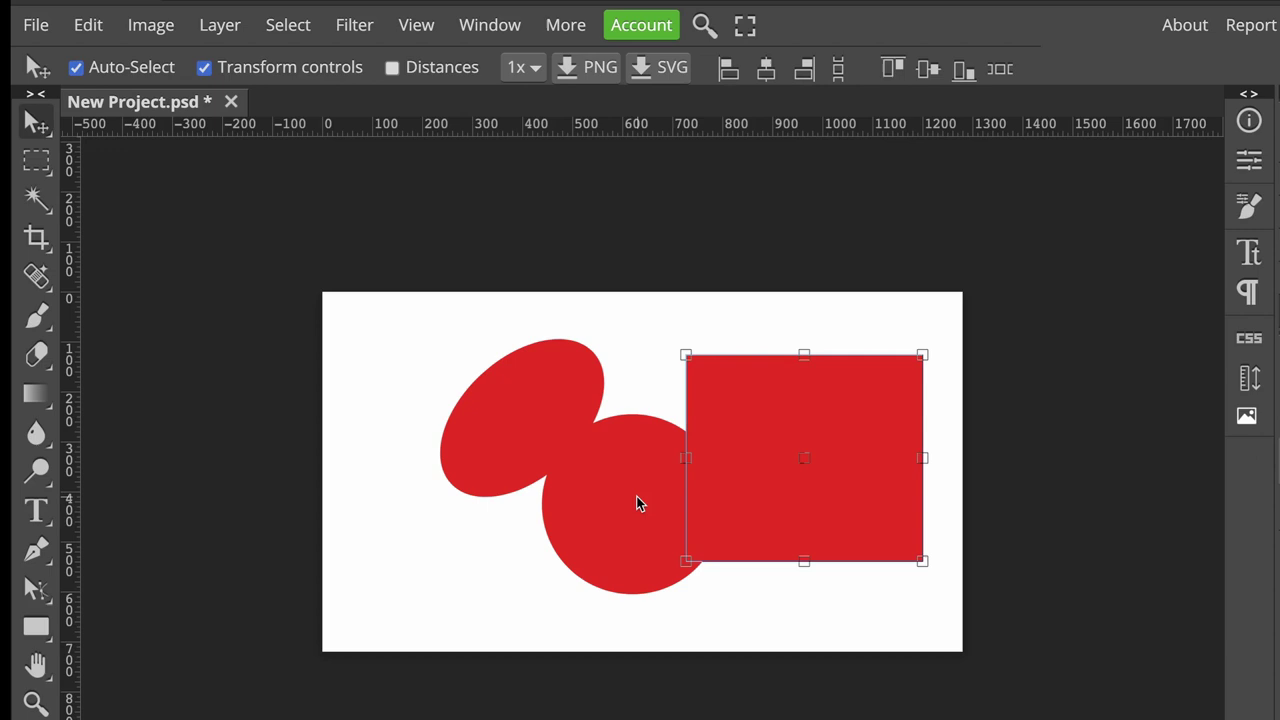
mouse_move(735, 508)
left_mouse_down()
mouse_move(723, 497)
mouse_move(768, 506)
mouse_move(751, 516)
left_mouse_up()
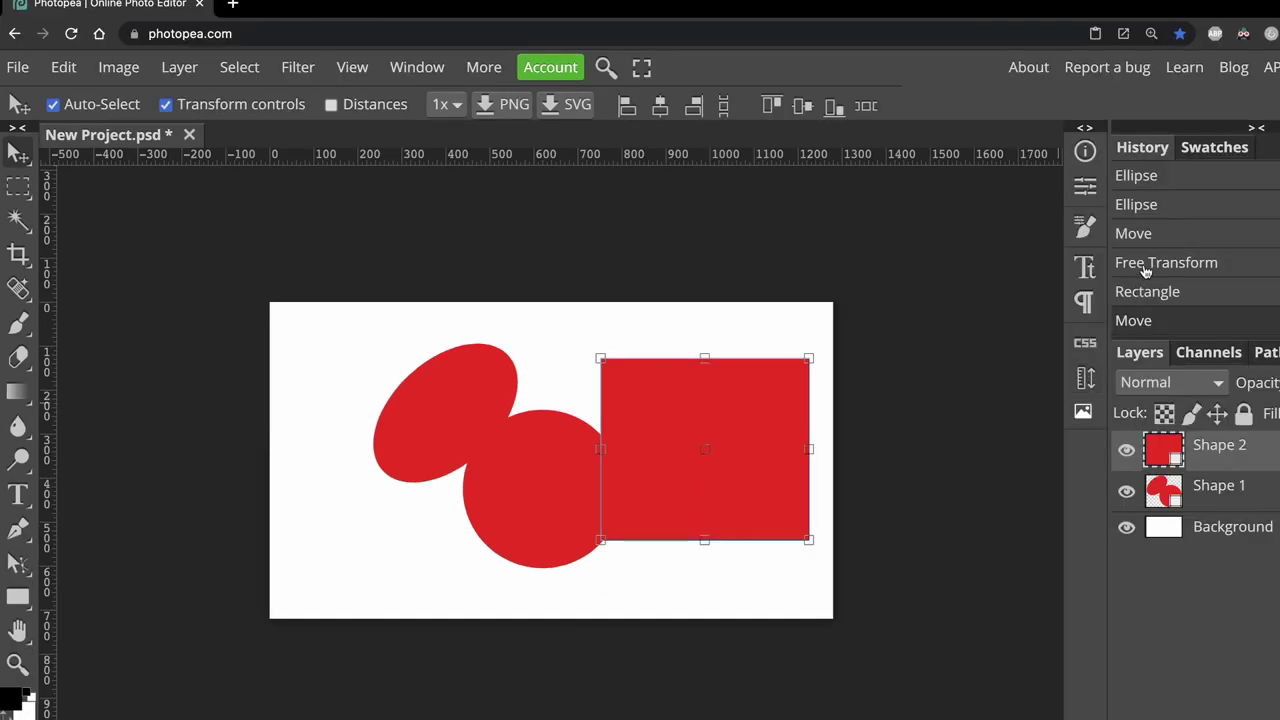
Step: Revert to the Free Transform history step, redraw the rectangle in Unite mode, and shift the shapes right
left_click(1145, 265)
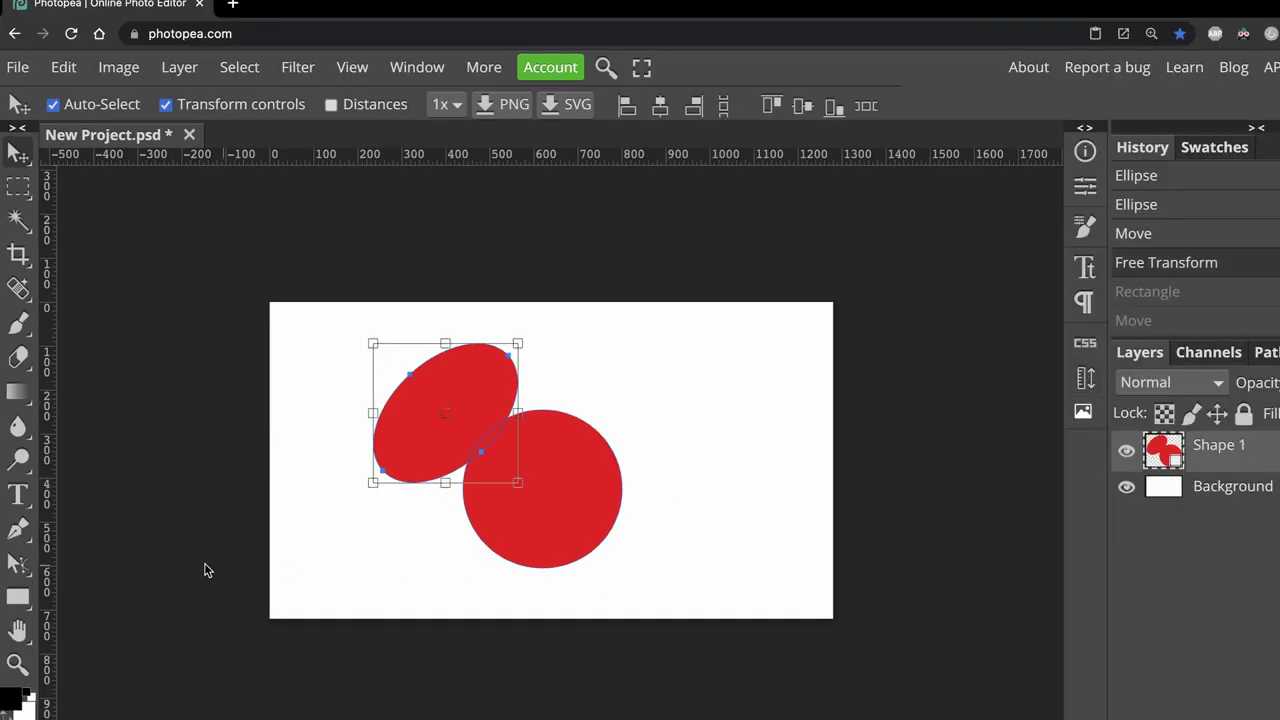
left_click(22, 598)
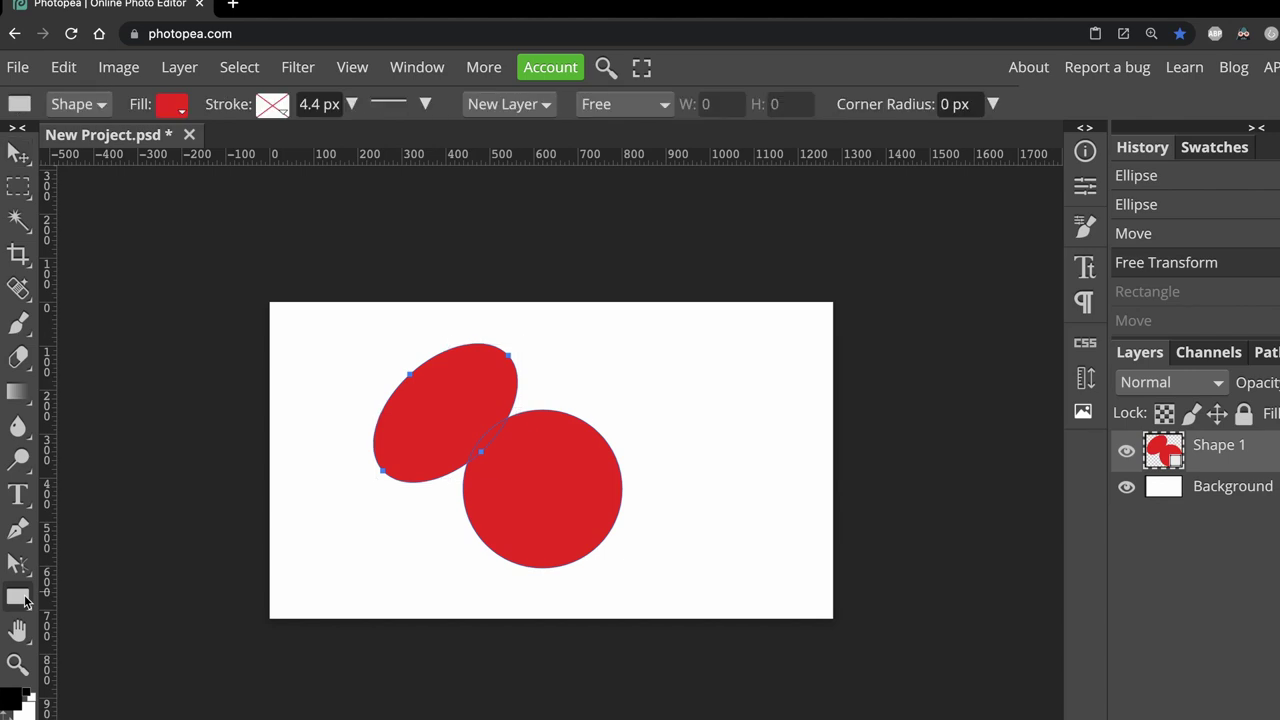
left_click(545, 104)
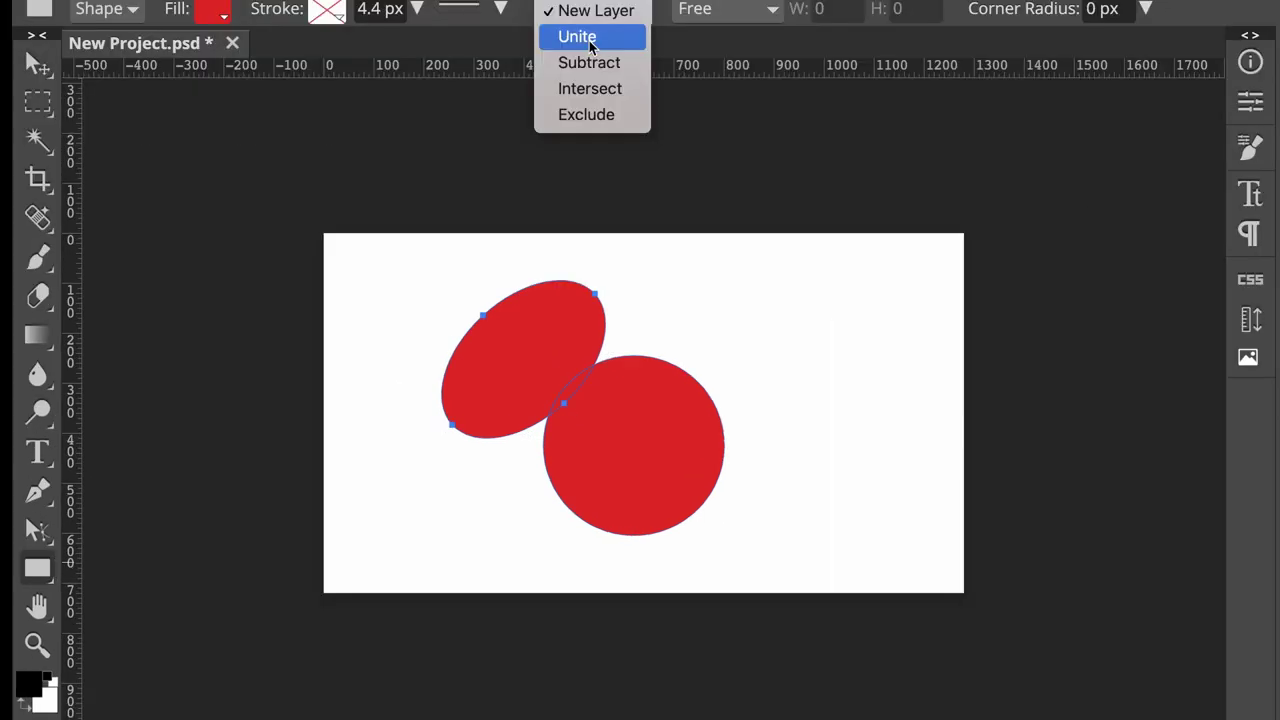
left_click(510, 130)
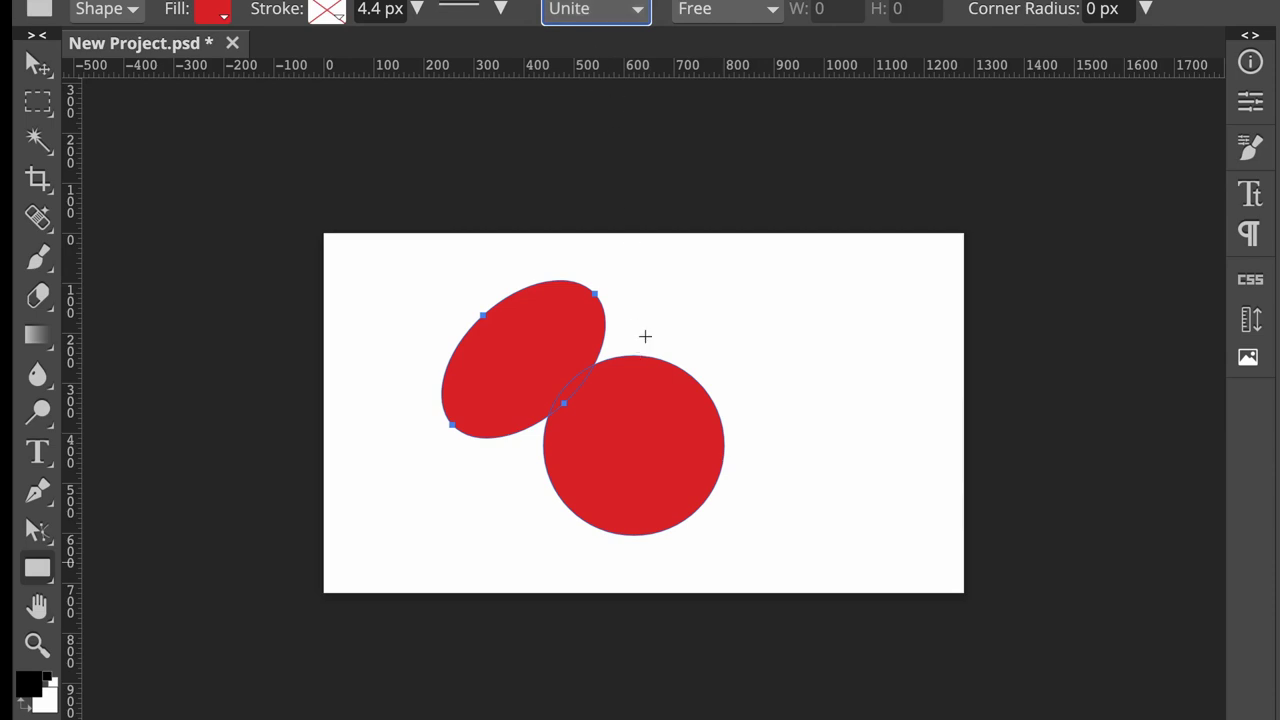
left_click_drag(651, 319, 811, 495)
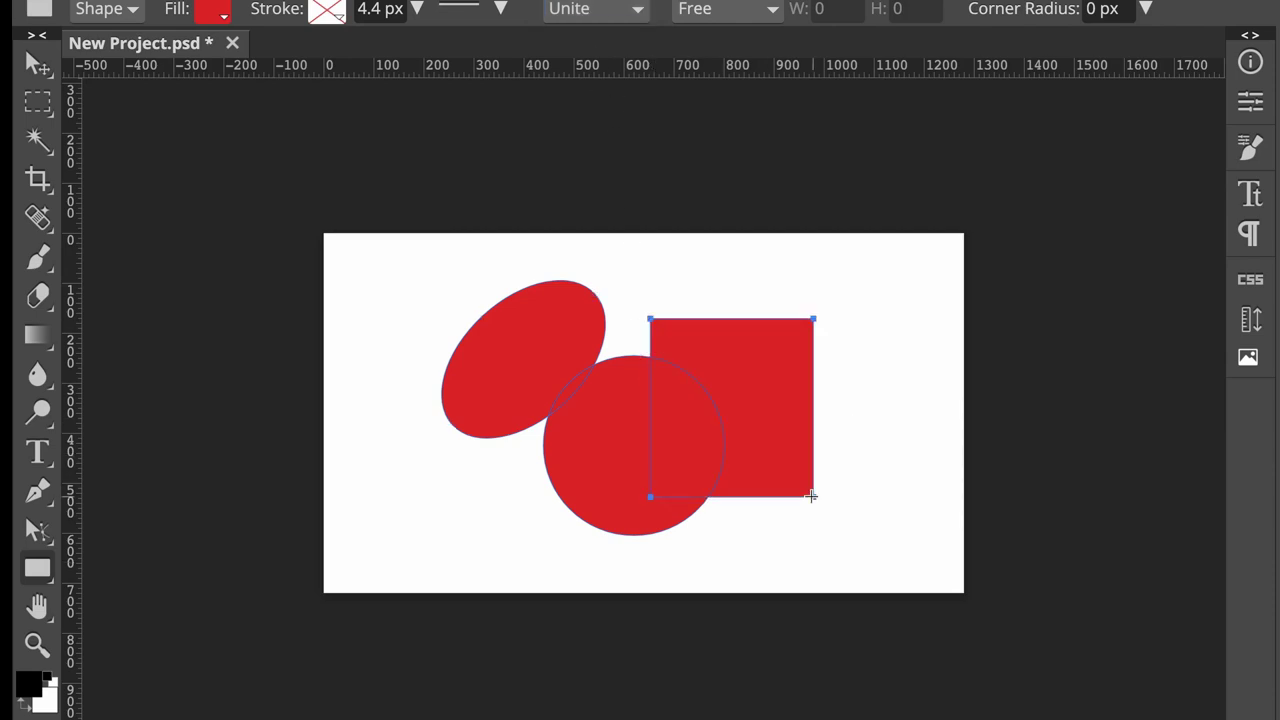
left_click(38, 66)
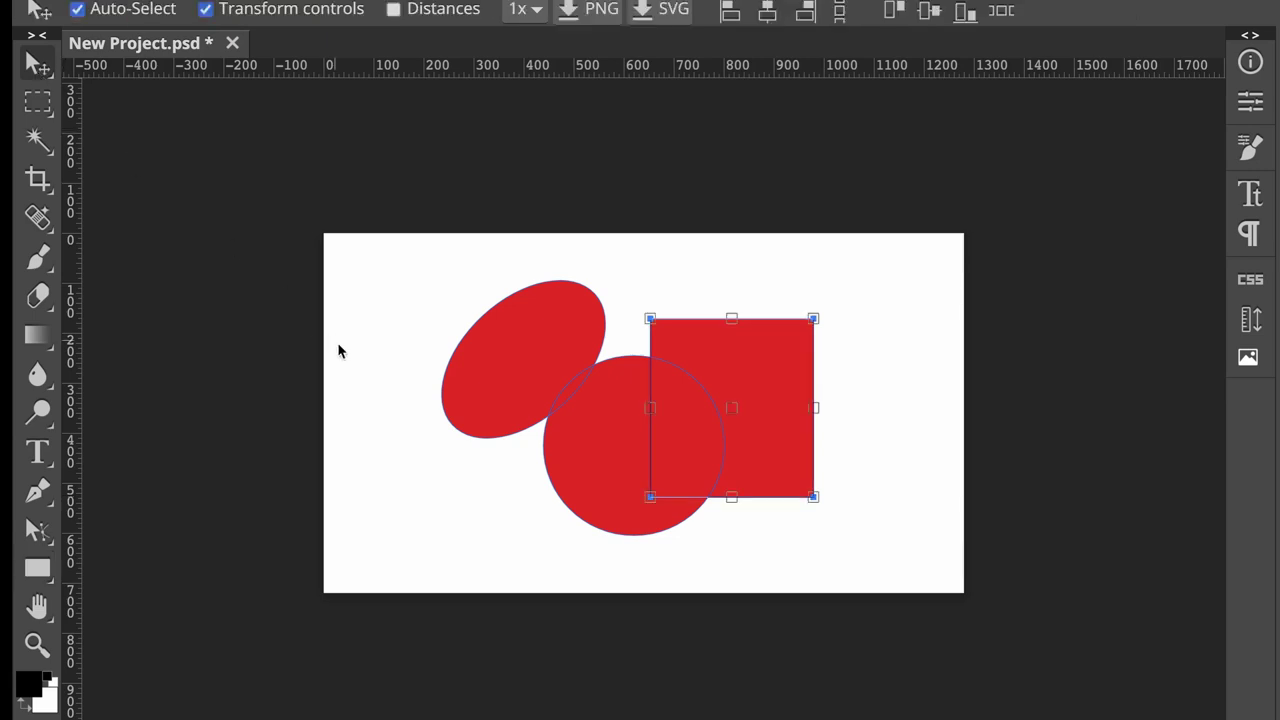
left_click_drag(505, 383, 533, 387)
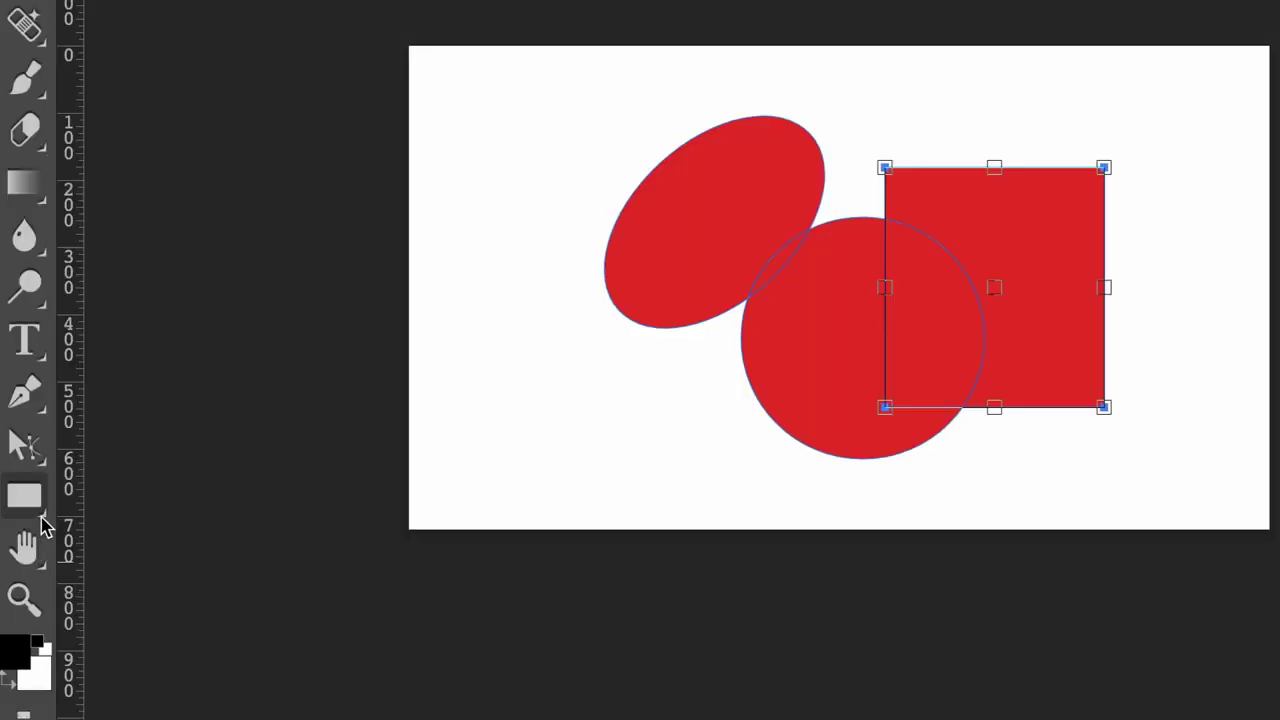
Step: Cut a parametric pentagon out of the tilted ellipse using Subtract mode
right_click(51, 582)
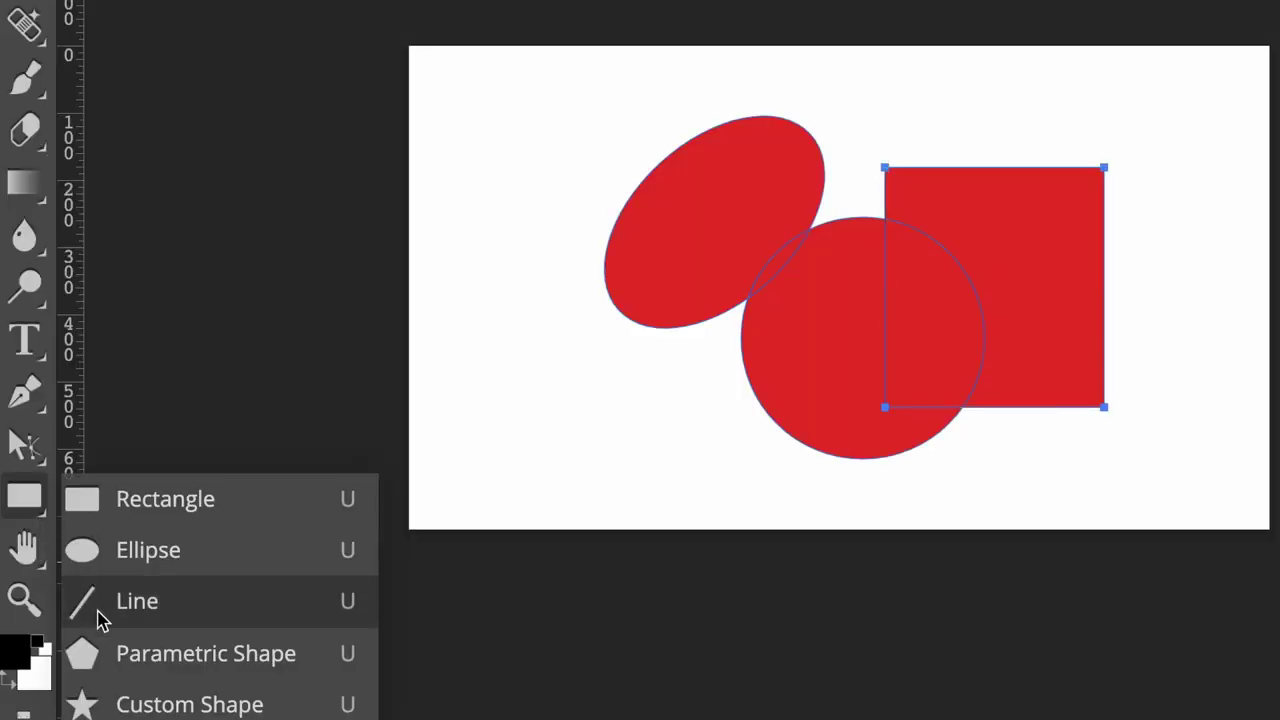
left_click(90, 652)
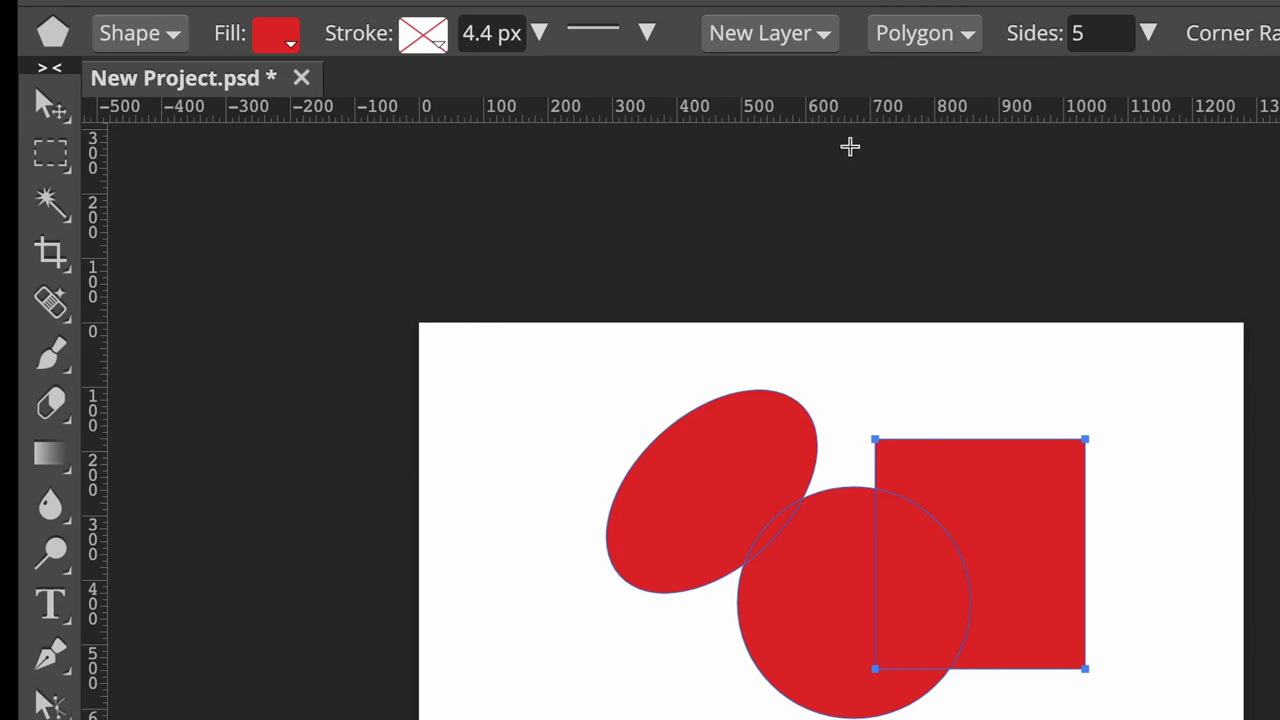
left_click(824, 34)
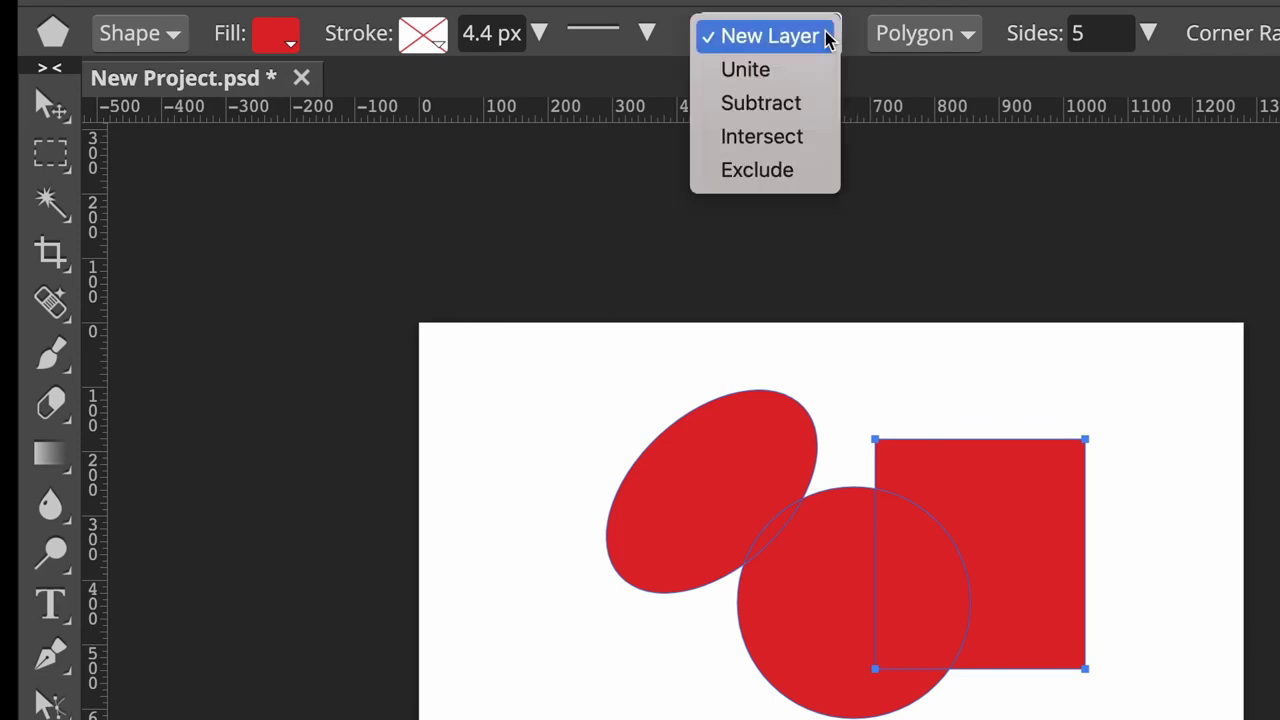
left_click(776, 104)
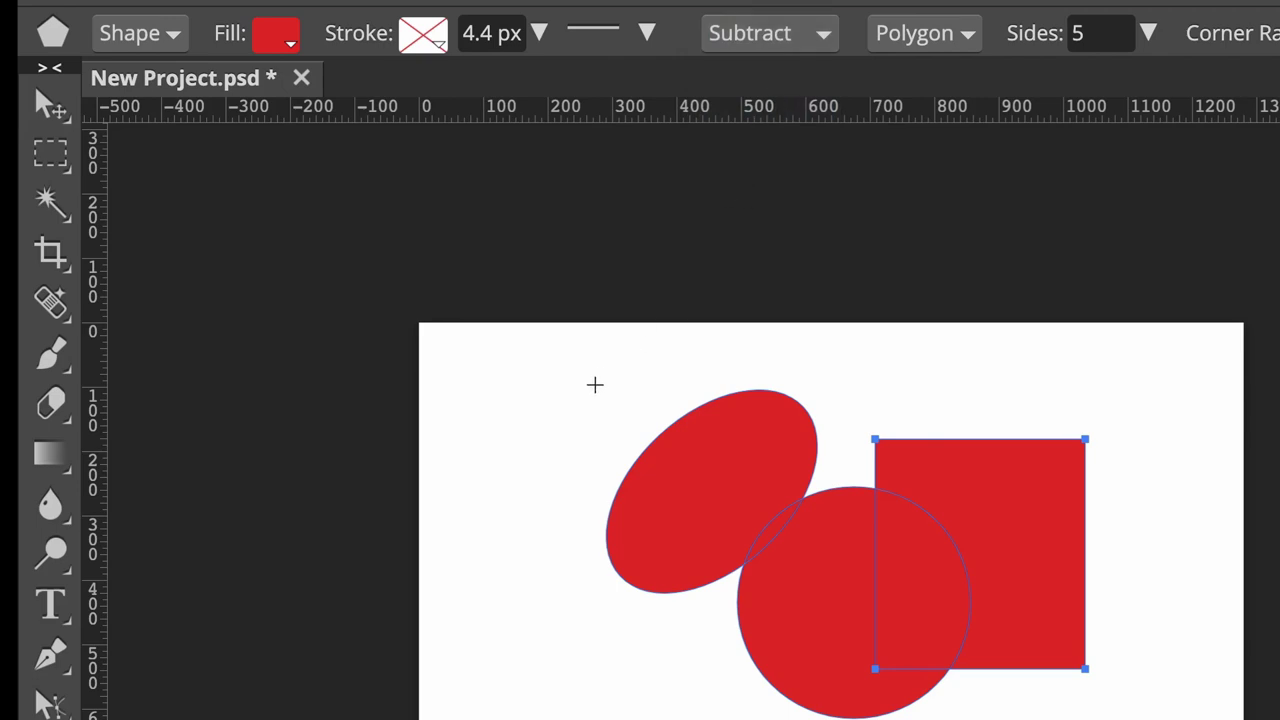
left_click_drag(588, 403, 665, 523)
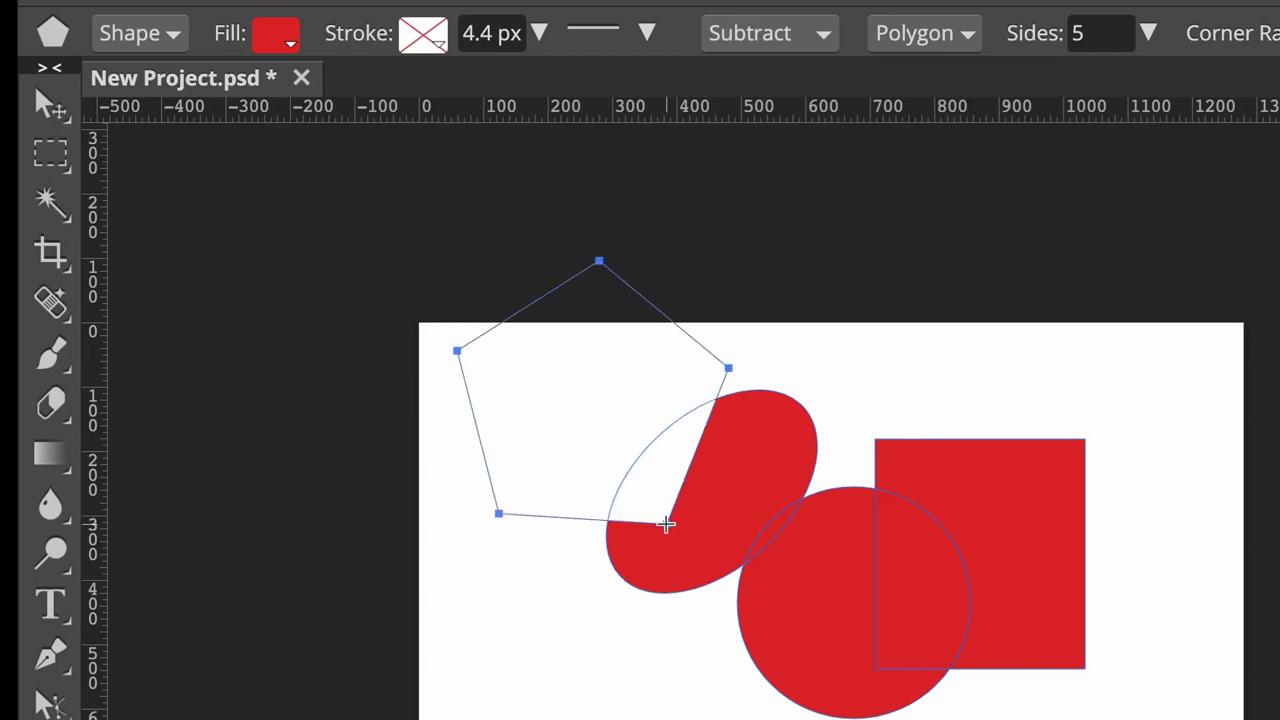
Step: Subtract a small ellipse drawn below the large red circle
right_click(52, 719)
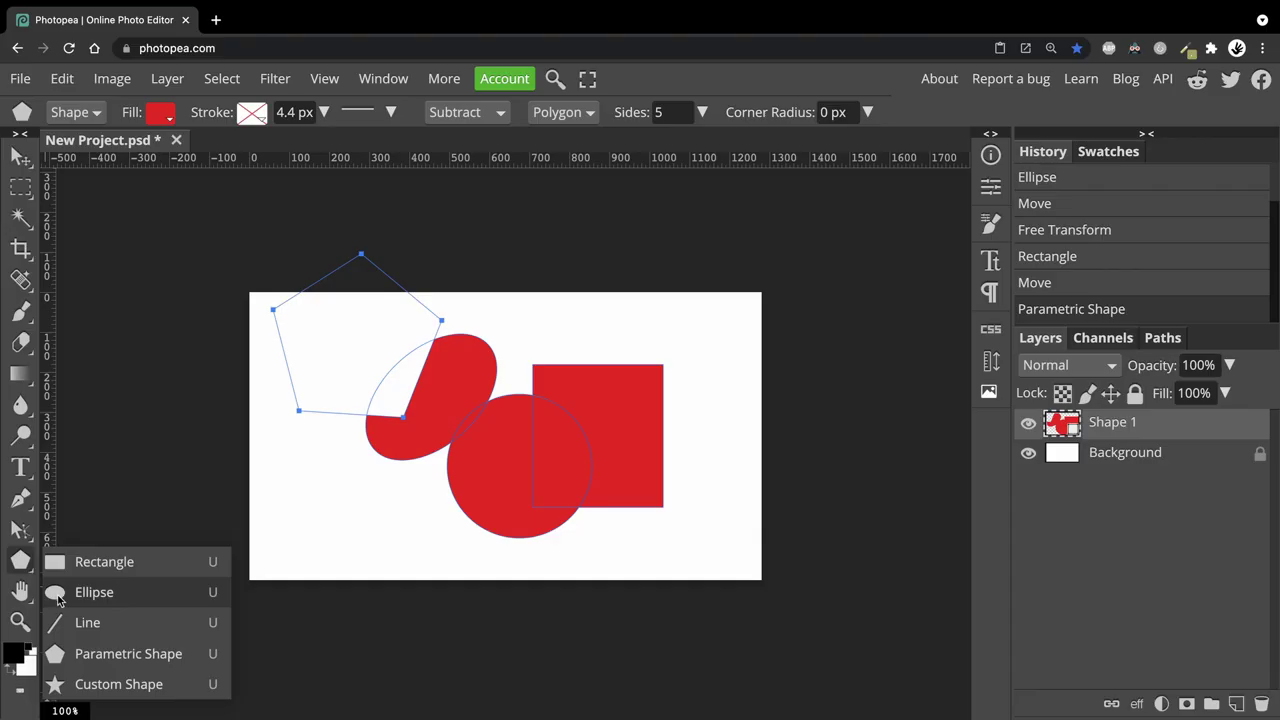
left_click(58, 597)
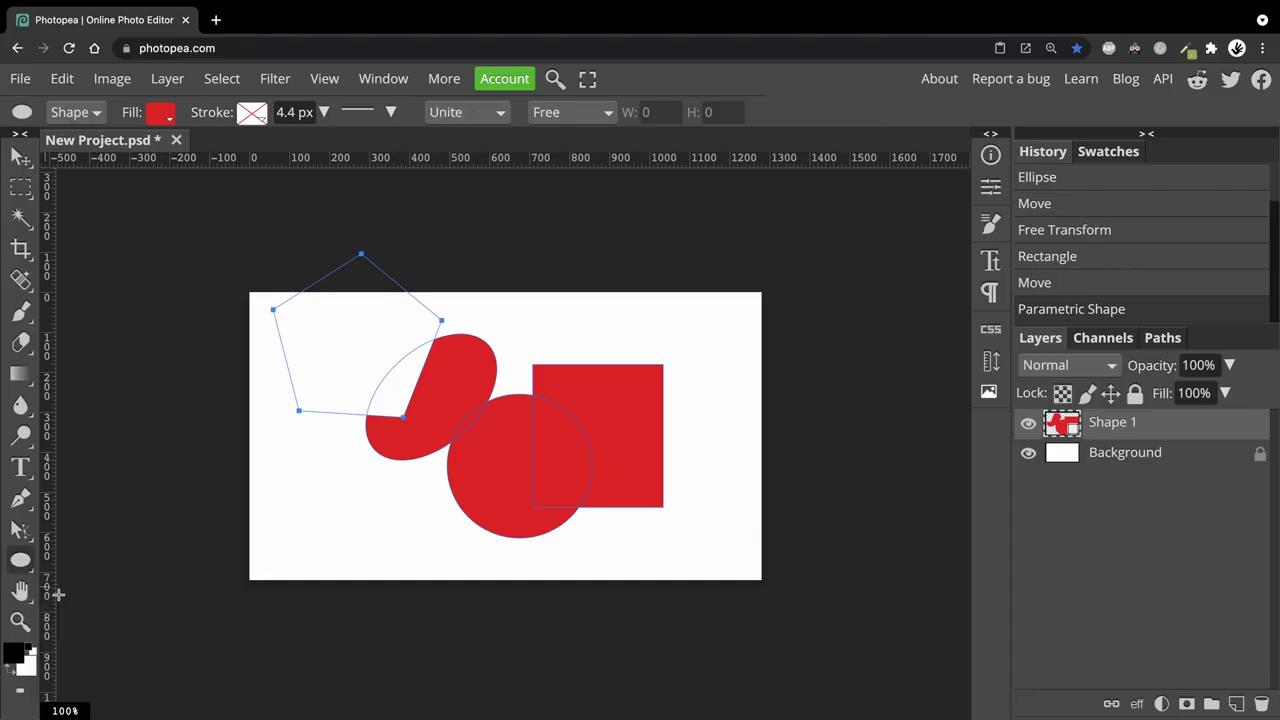
left_click(496, 112)
left_click(487, 135)
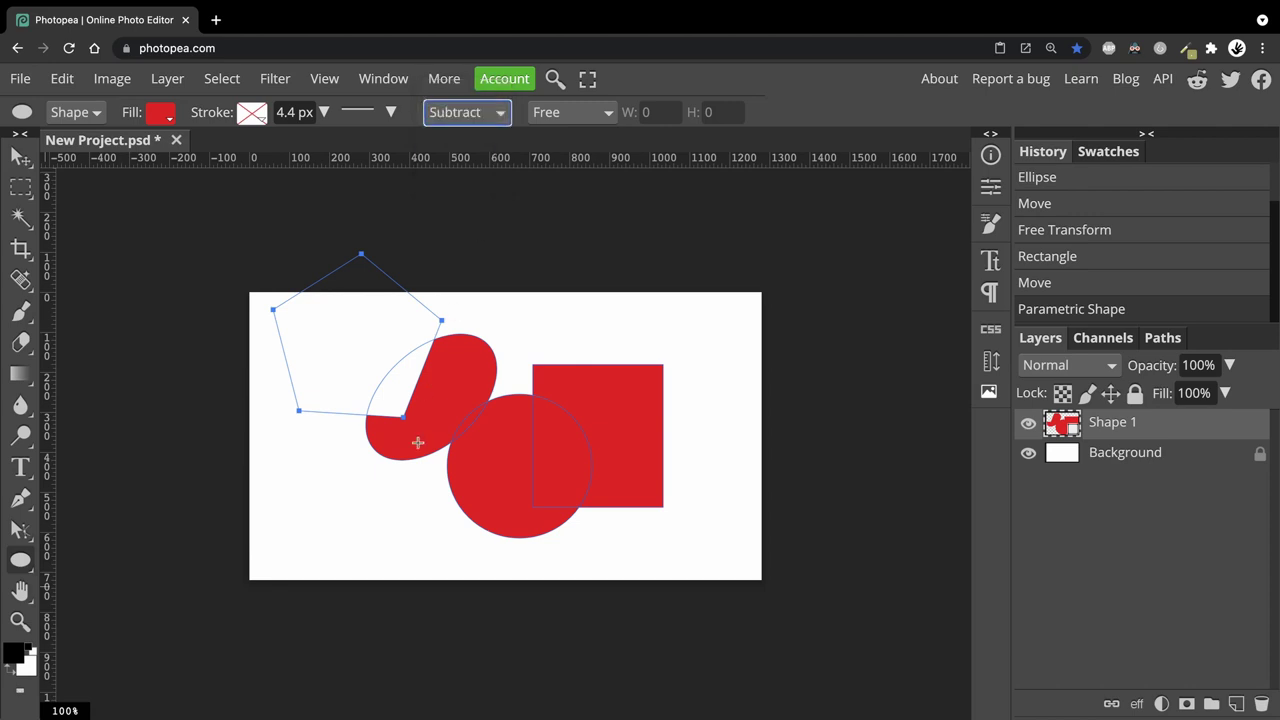
left_click_drag(408, 492, 708, 582)
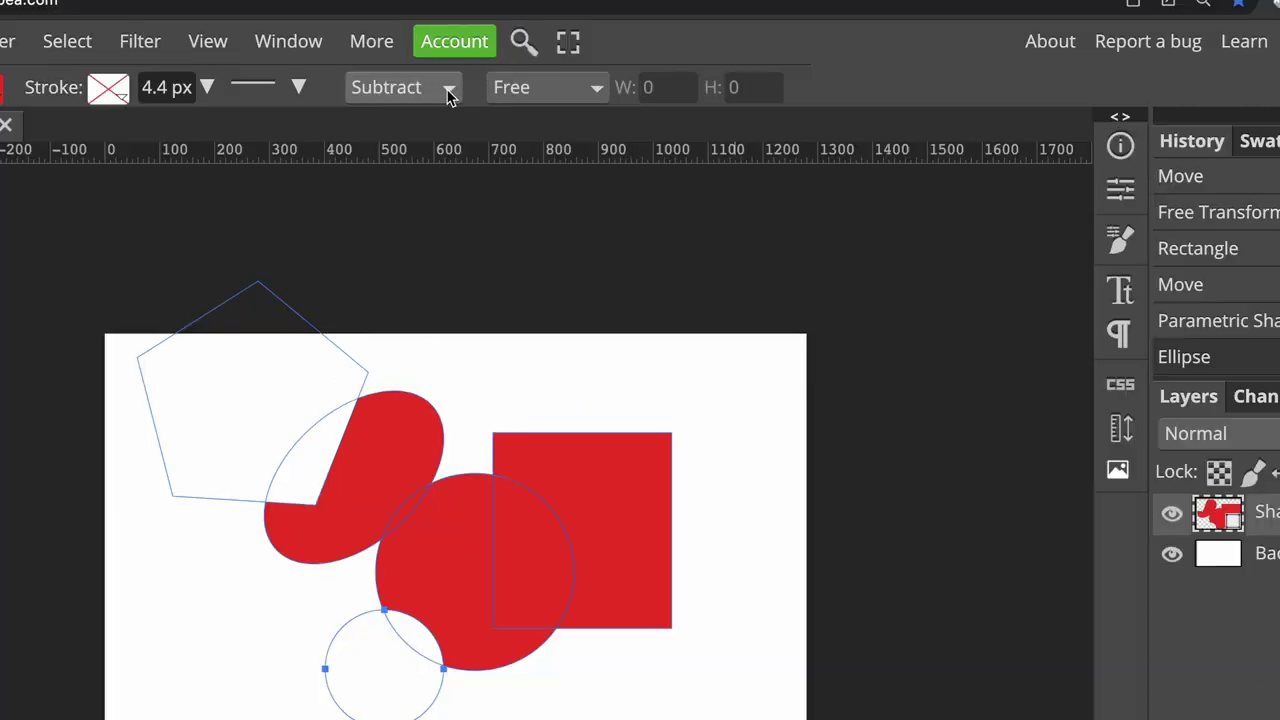
Step: Intersect a circle over the rectangle's top-right corner, leaving only a red quarter-circle wedge
left_click(497, 112)
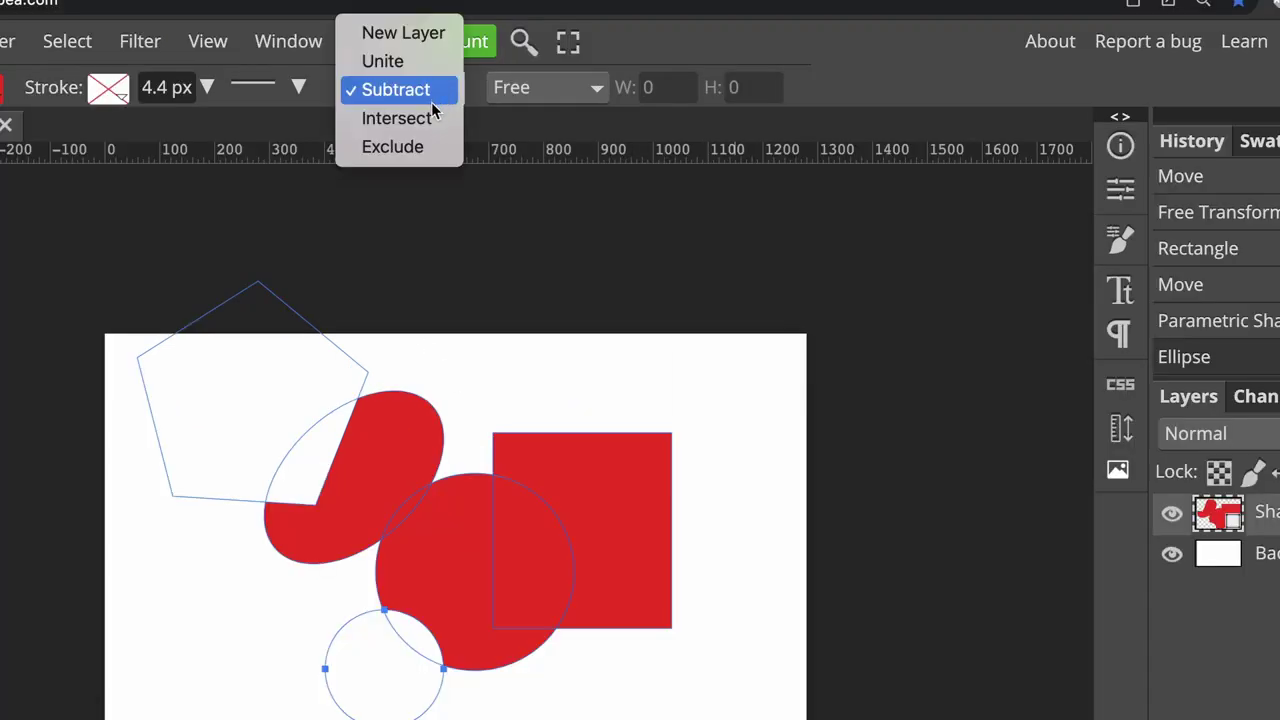
left_click(420, 120)
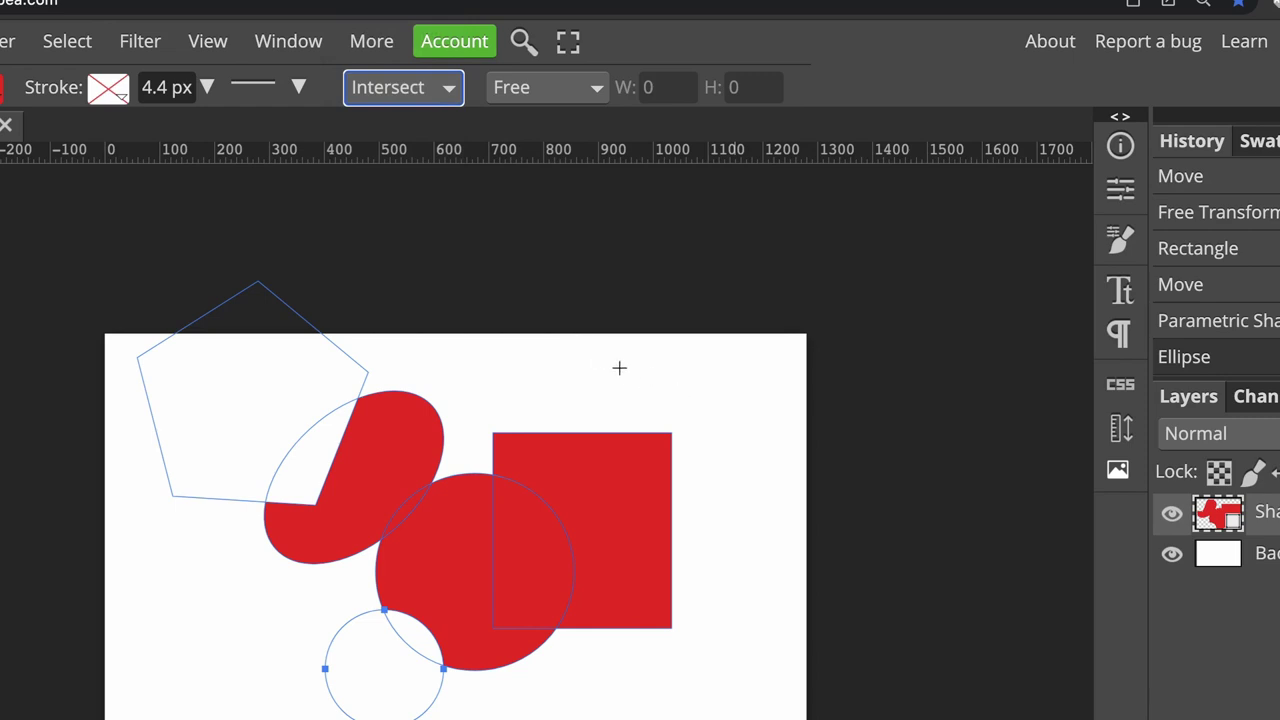
left_click_drag(617, 361, 764, 500)
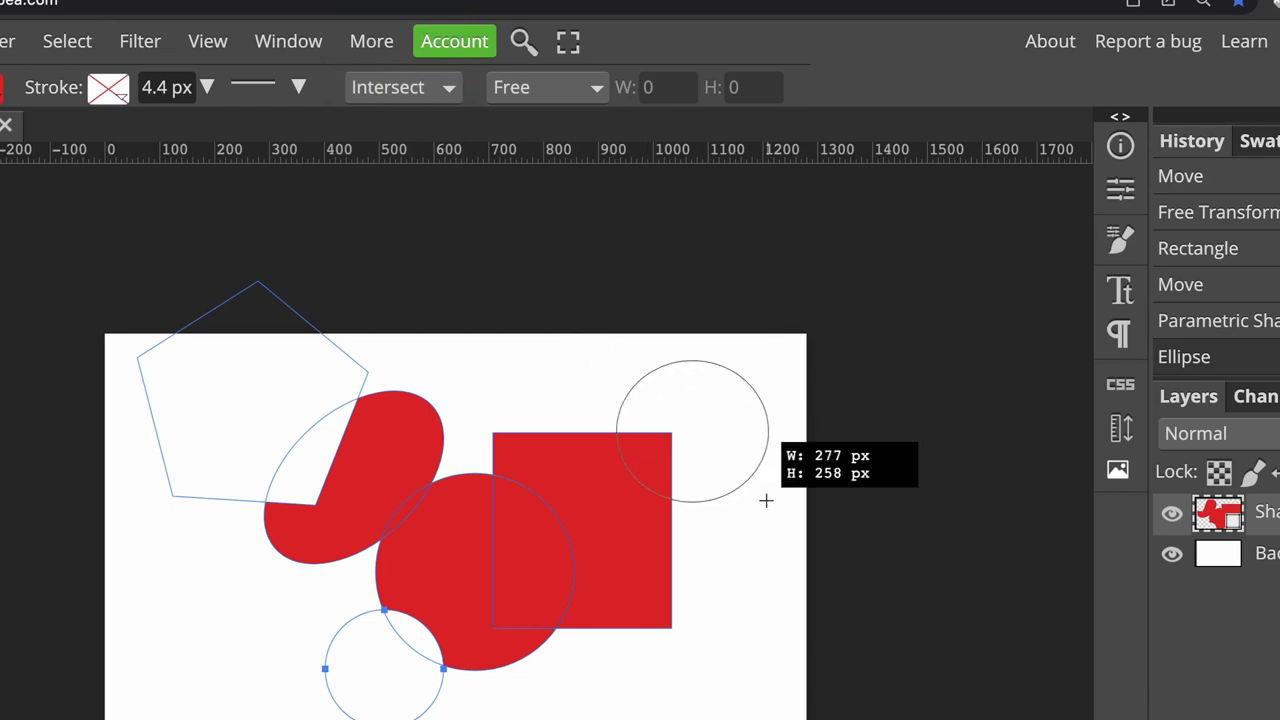
left_click_drag(766, 500, 766, 500)
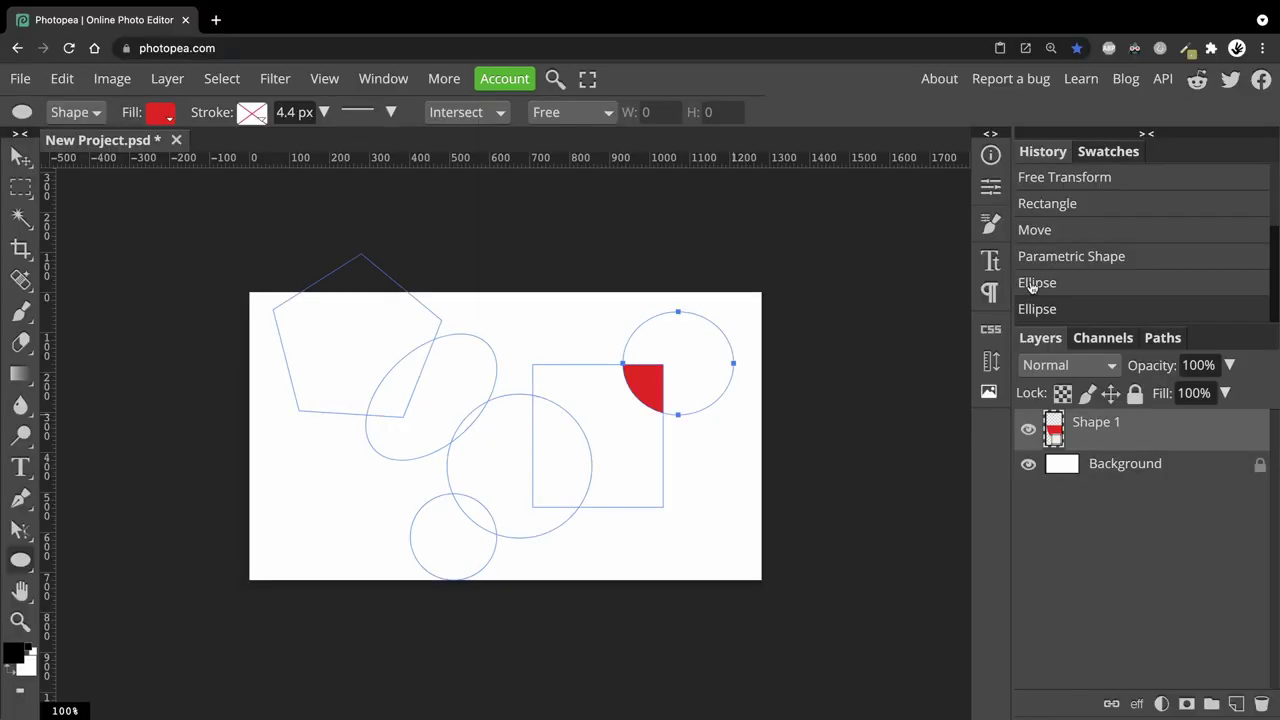
Step: Undo the intersection, then draw three Exclude-mode ellipses: top-right corner, below the rectangle, and near the top
left_click(1177, 325)
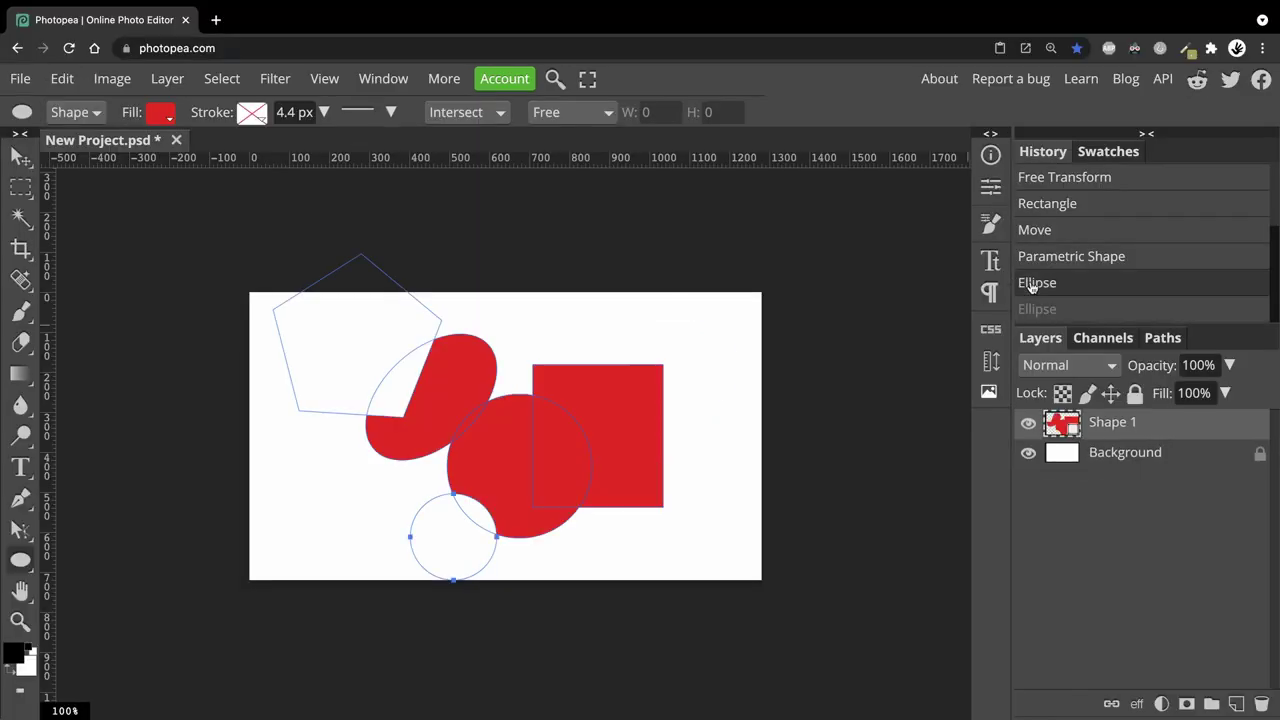
left_click(467, 112)
left_click(455, 132)
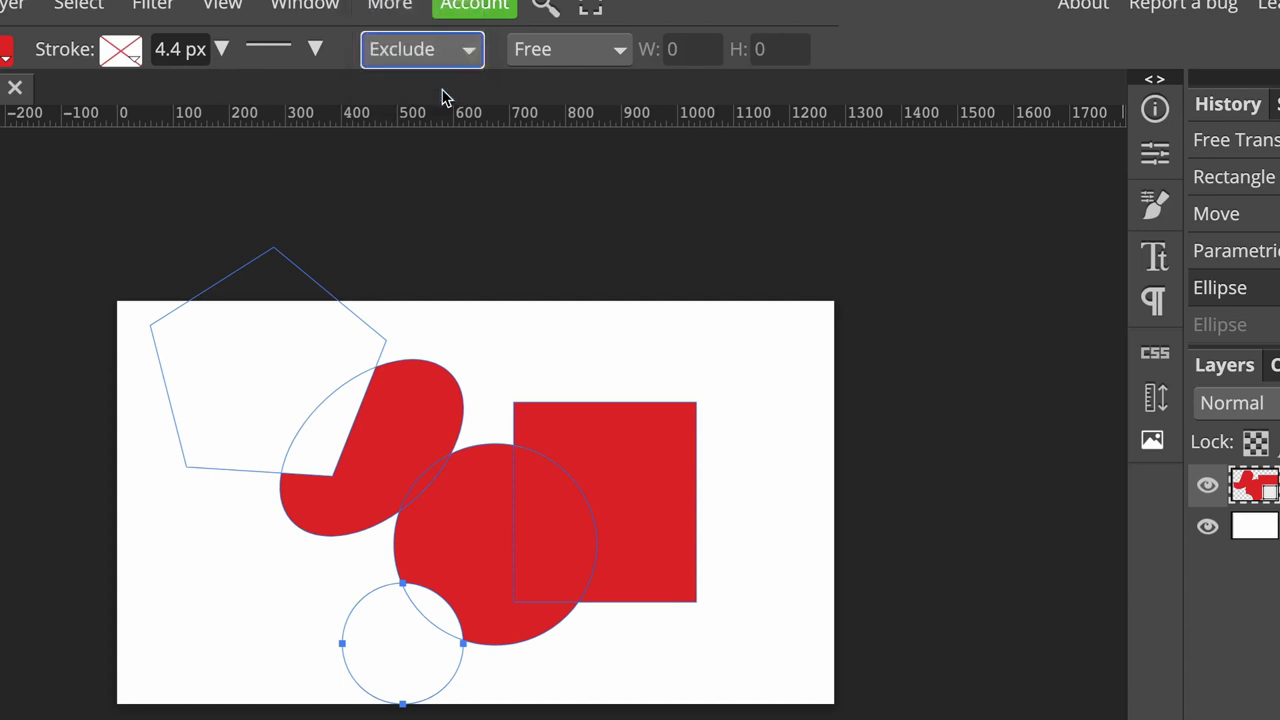
left_click_drag(604, 326, 599, 407)
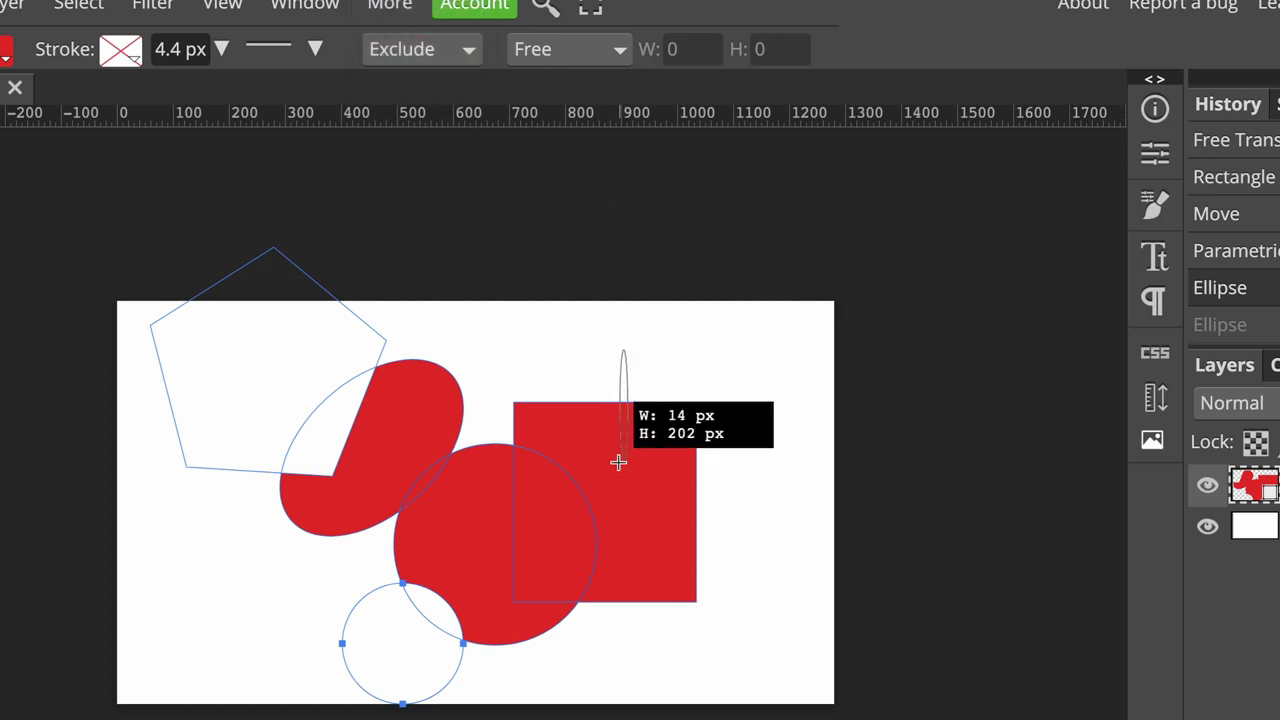
left_click_drag(618, 462, 777, 501)
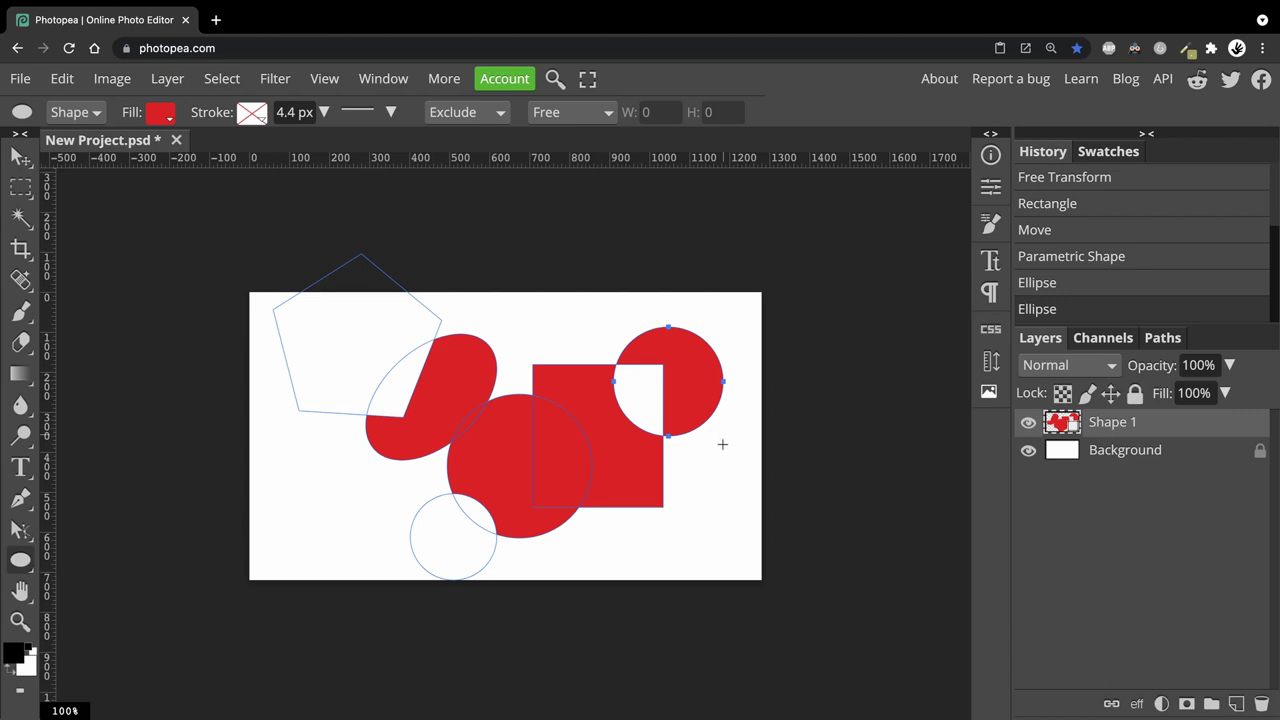
left_click_drag(711, 490, 624, 557)
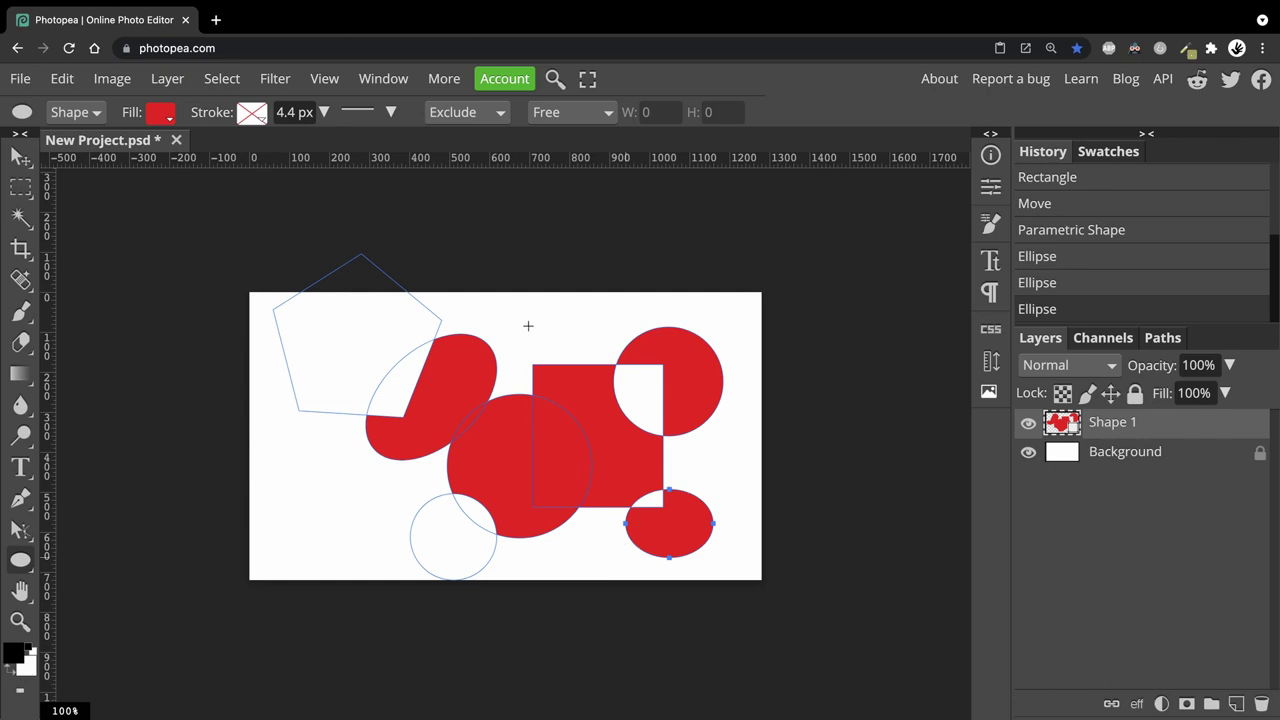
left_click_drag(518, 312, 468, 385)
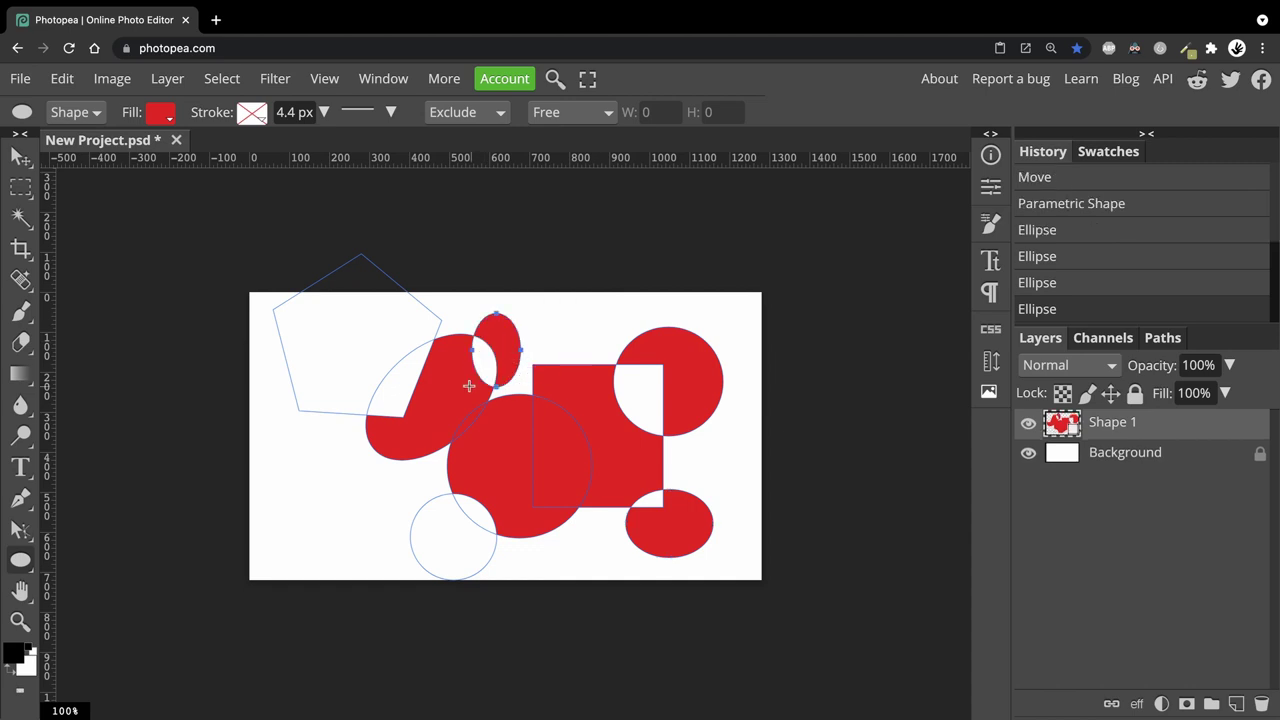
Step: Add one more ellipse, then step History back through the first Ellipse to the blank Open state
left_click_drag(293, 433, 440, 503)
left_click(1037, 283)
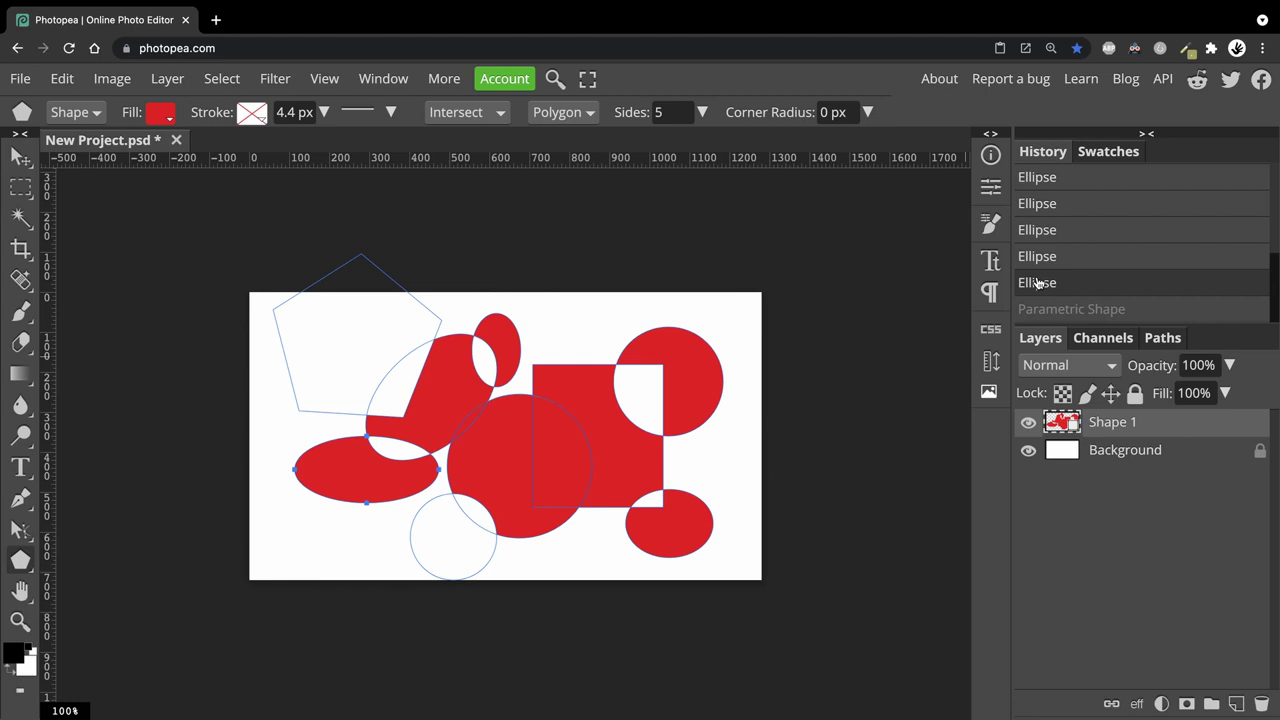
scroll(1071, 254, "up", 5)
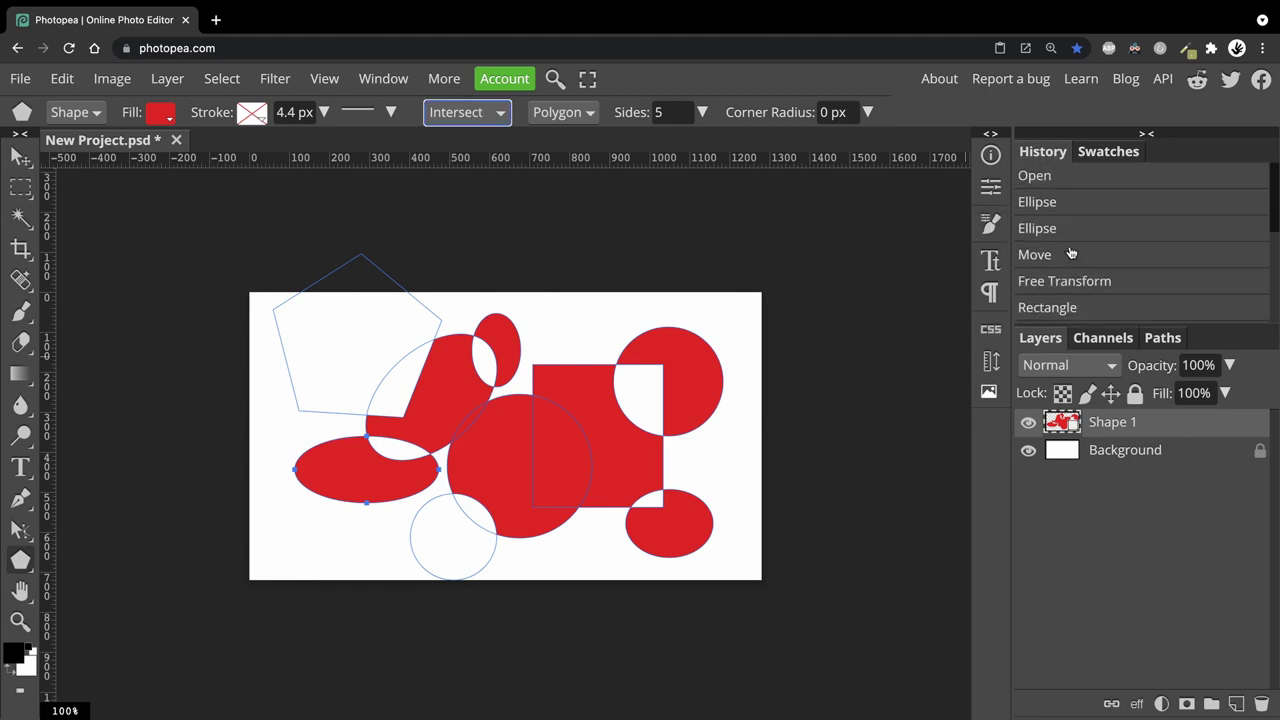
left_click(1045, 201)
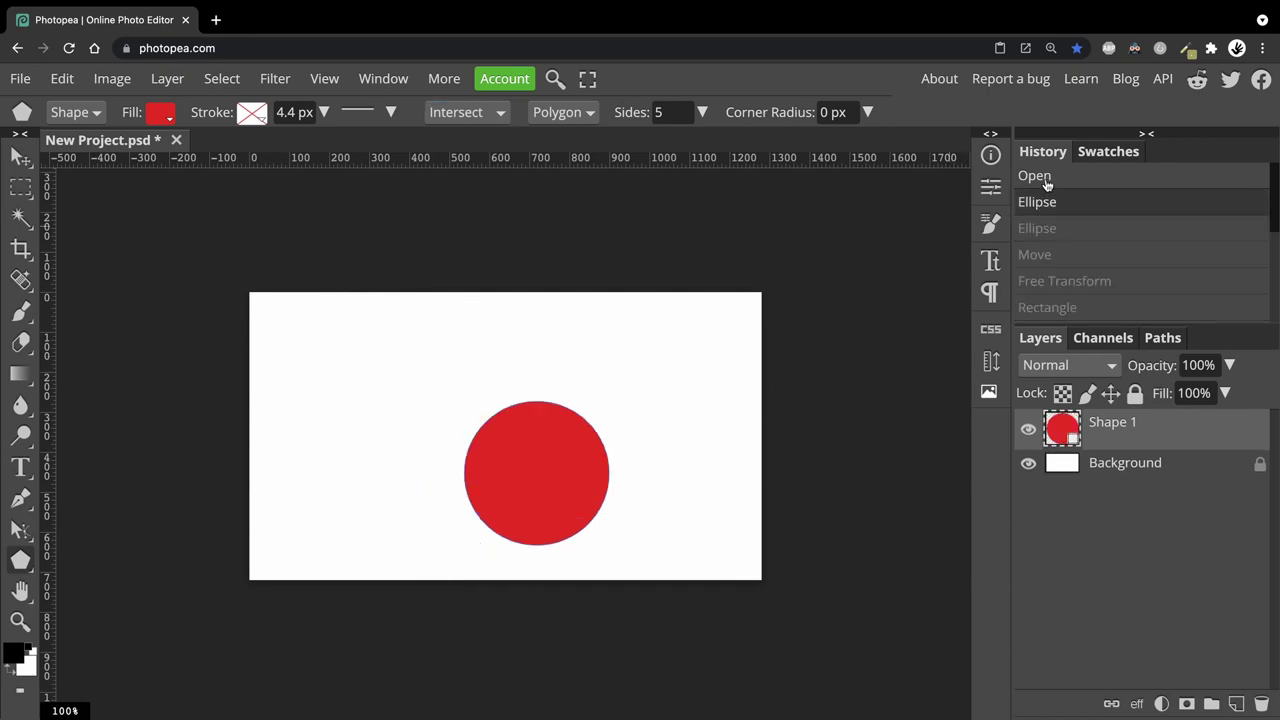
left_click(1043, 180)
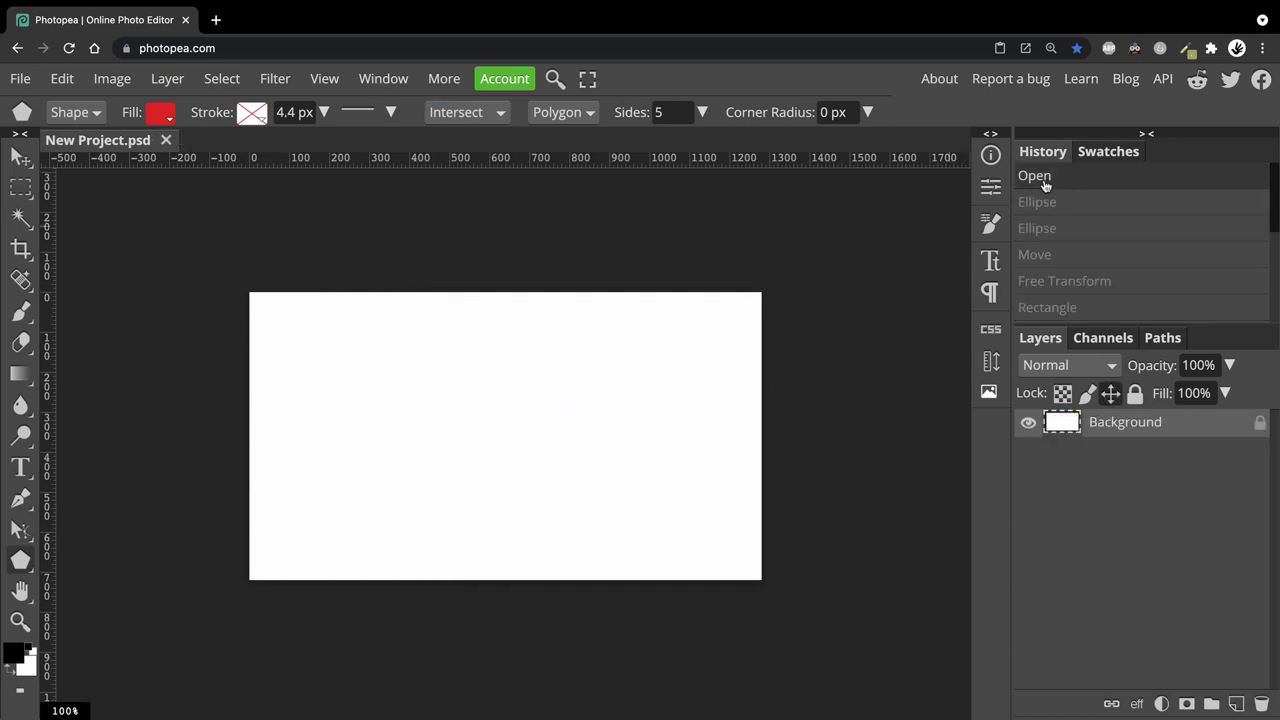
Step: Draw a 588 × 304 red rectangle with the Rectangle tool and show its Live Shape properties
right_click(37, 578)
left_click(75, 560)
left_click_drag(333, 377, 567, 497)
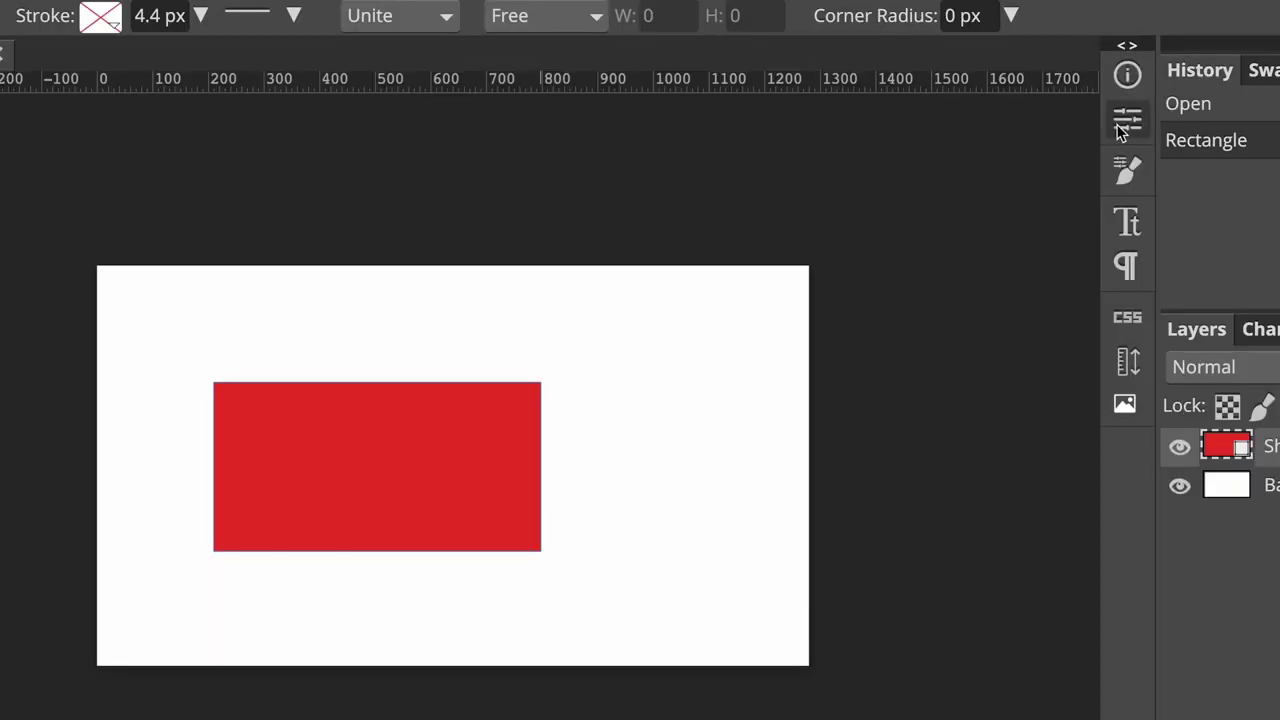
left_click(1126, 122)
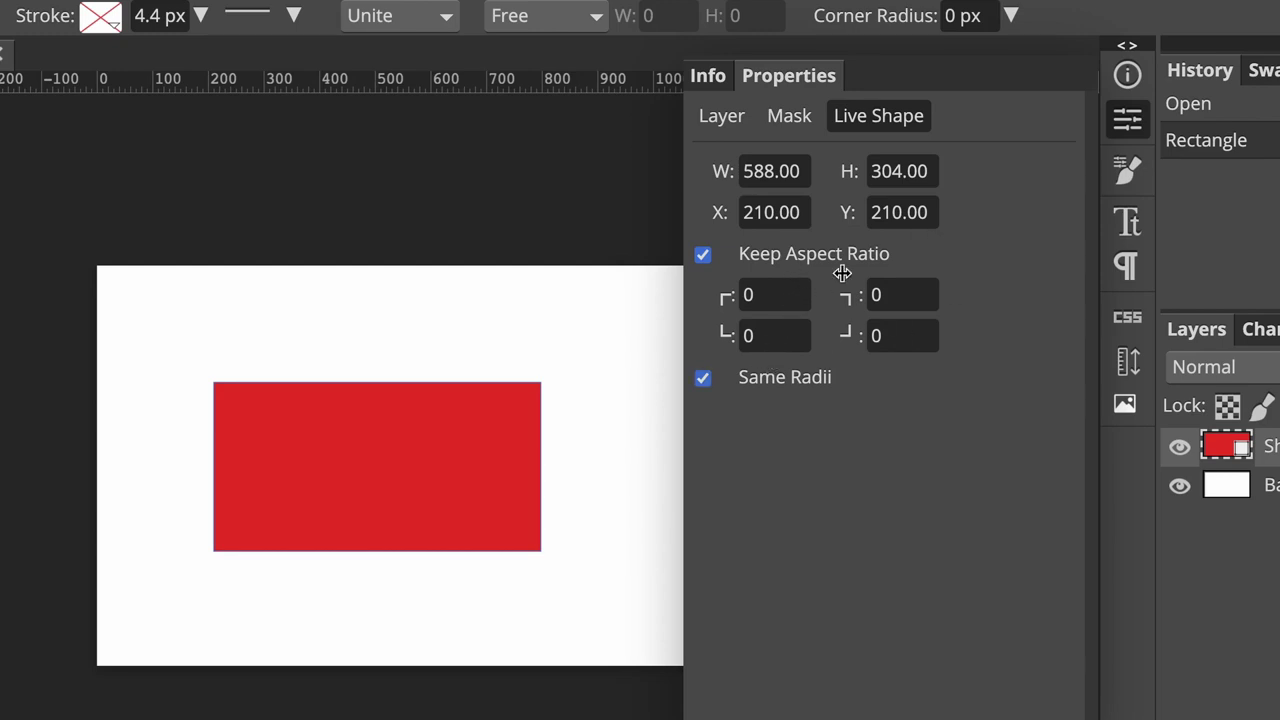
Step: Try corner radii 60 and 140, then round all four corners at 30
left_click(783, 295)
type("60")
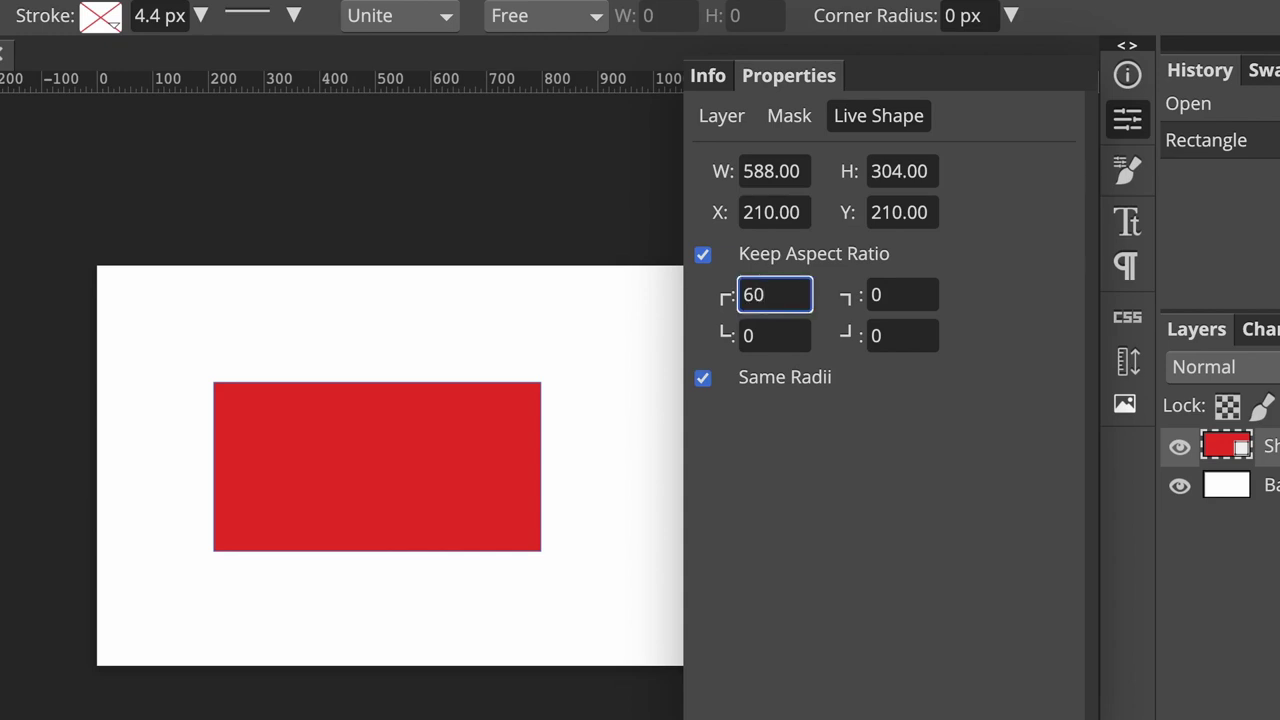
key("Return")
key("Tab")
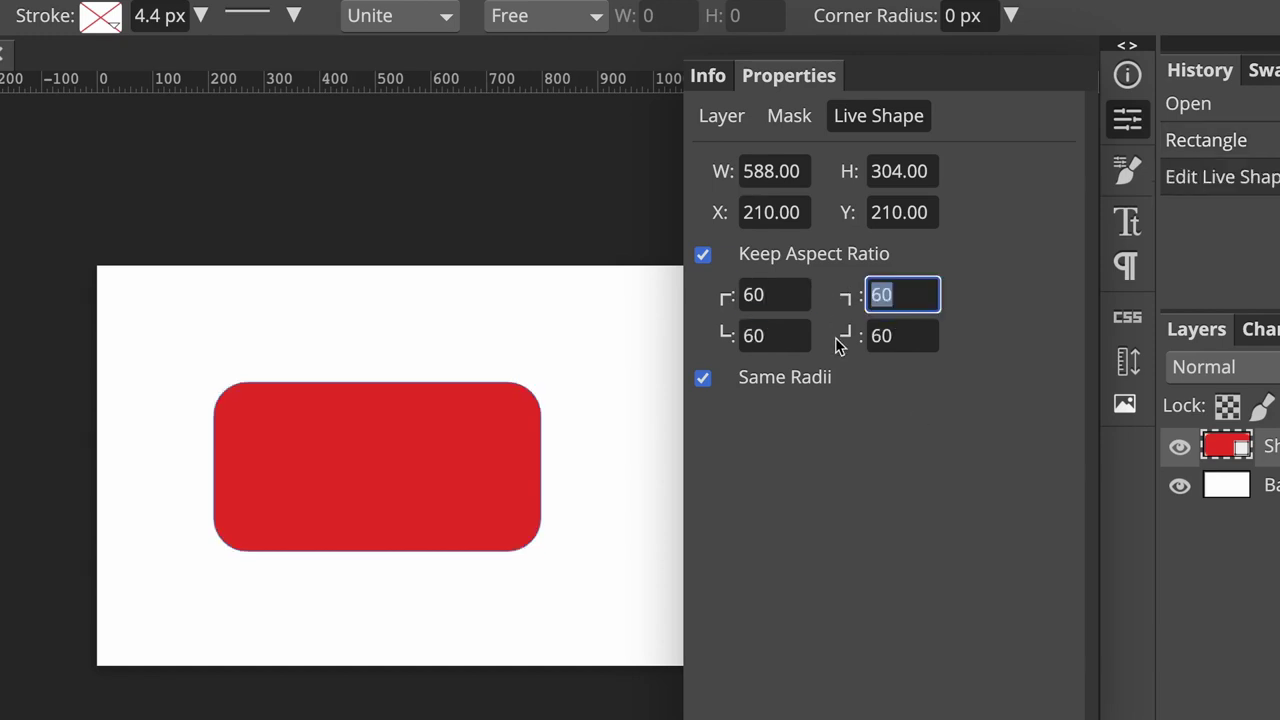
type("140")
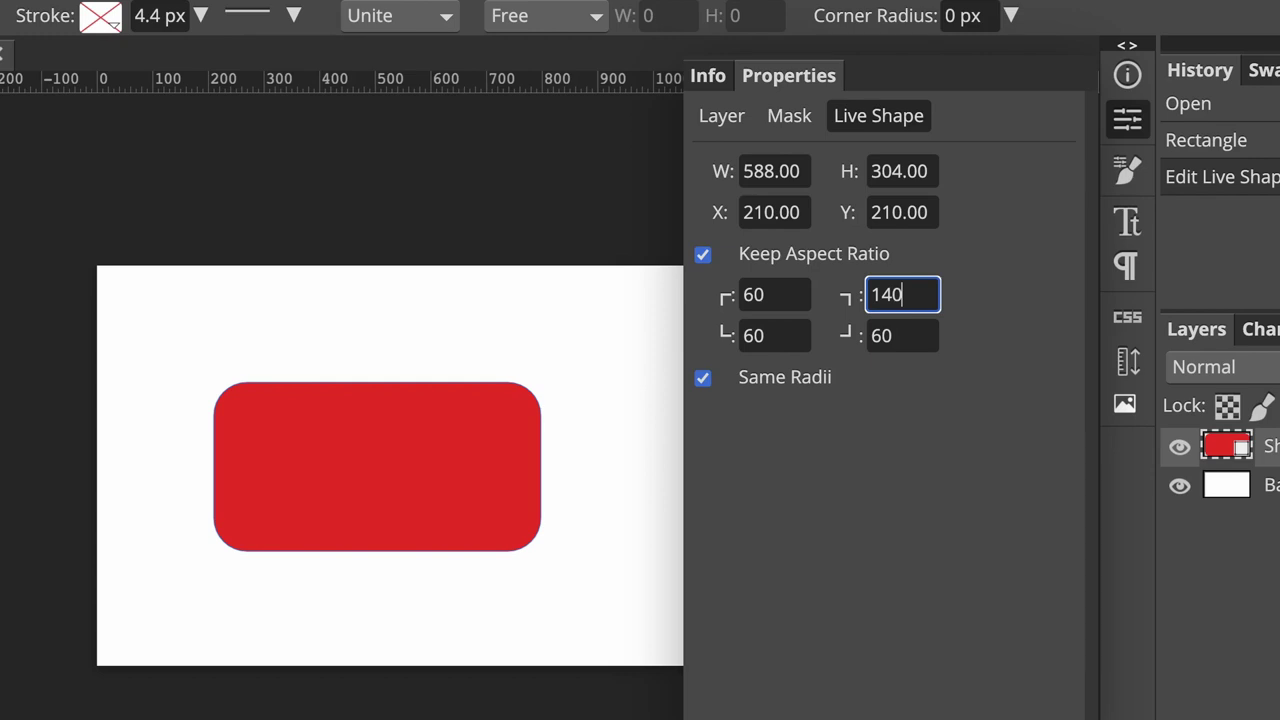
key("Return")
key("shift+Tab")
type("30")
key("Return")
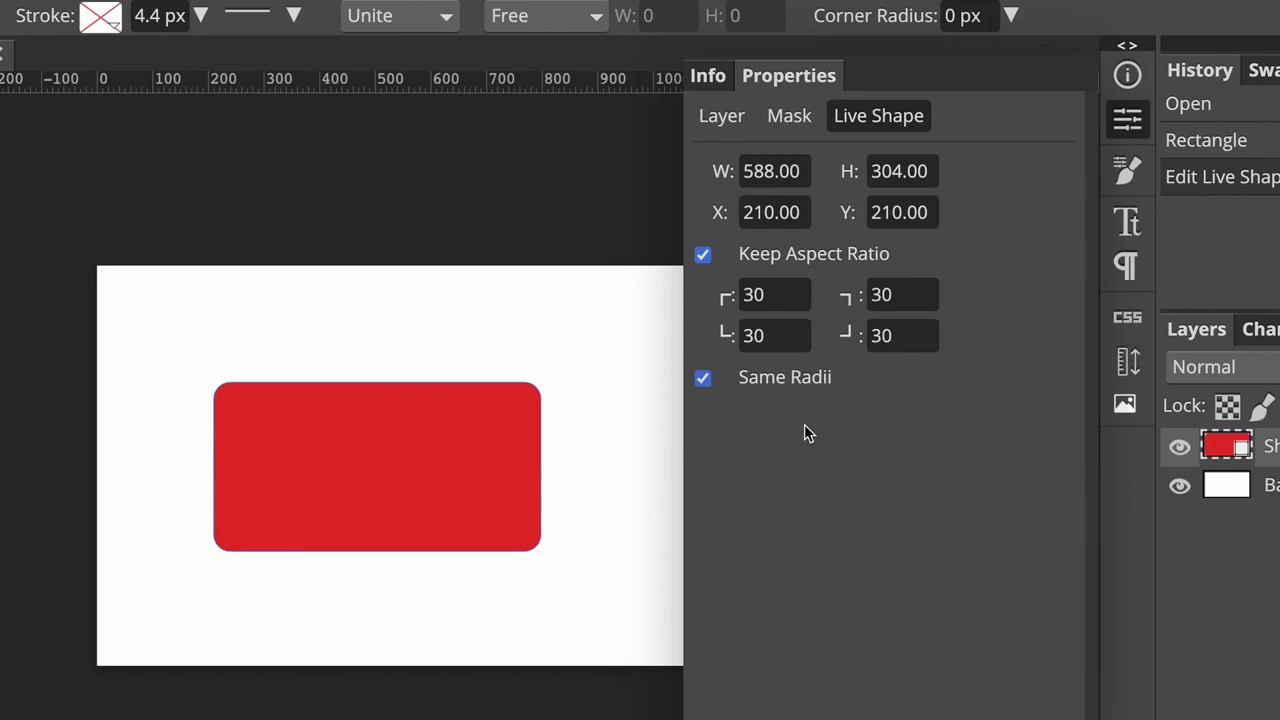
Step: Turn off Same Radii and set the top-right and bottom-left corner radii to 120
left_click(703, 379)
left_click_drag(900, 291, 849, 291)
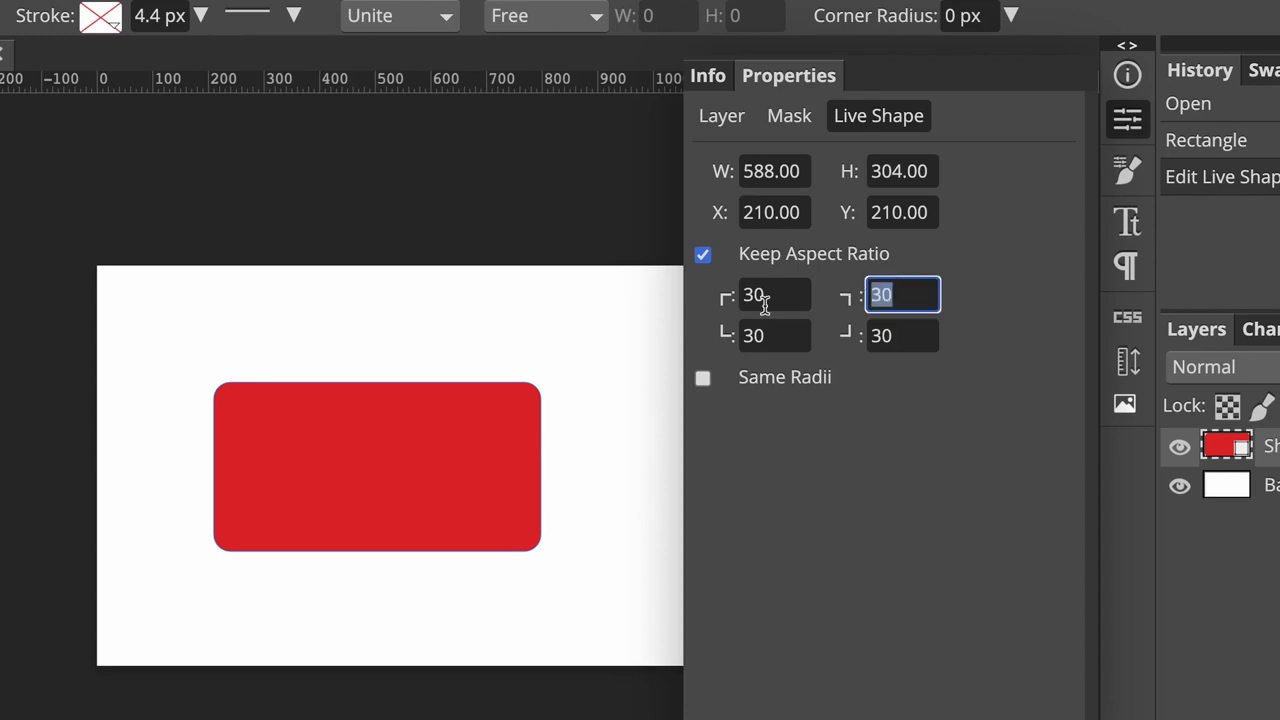
type("120")
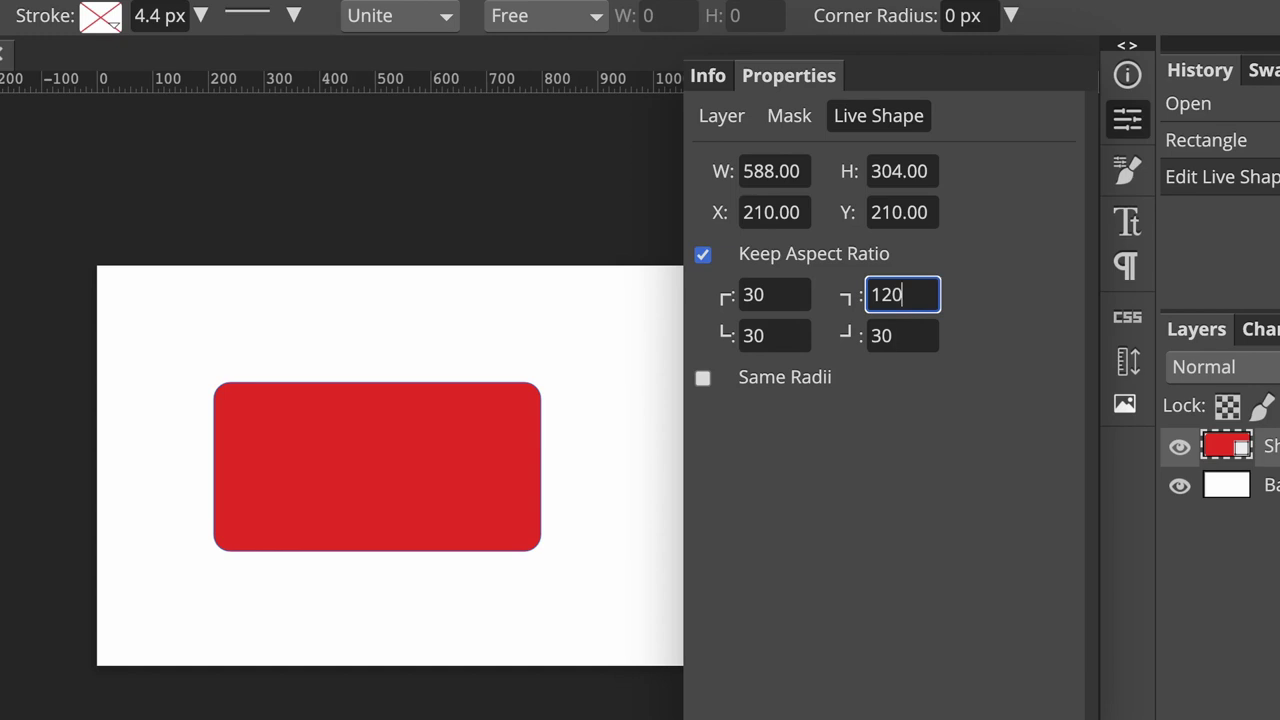
key("Return")
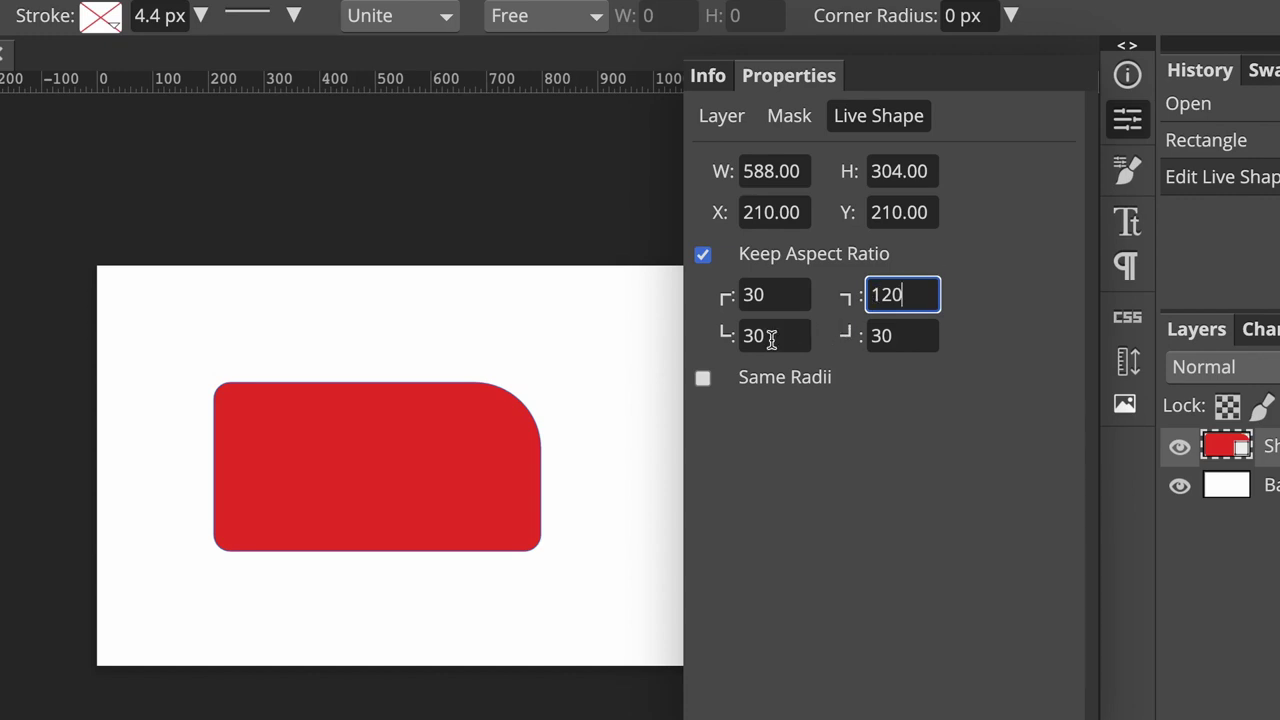
left_click_drag(768, 335, 714, 335)
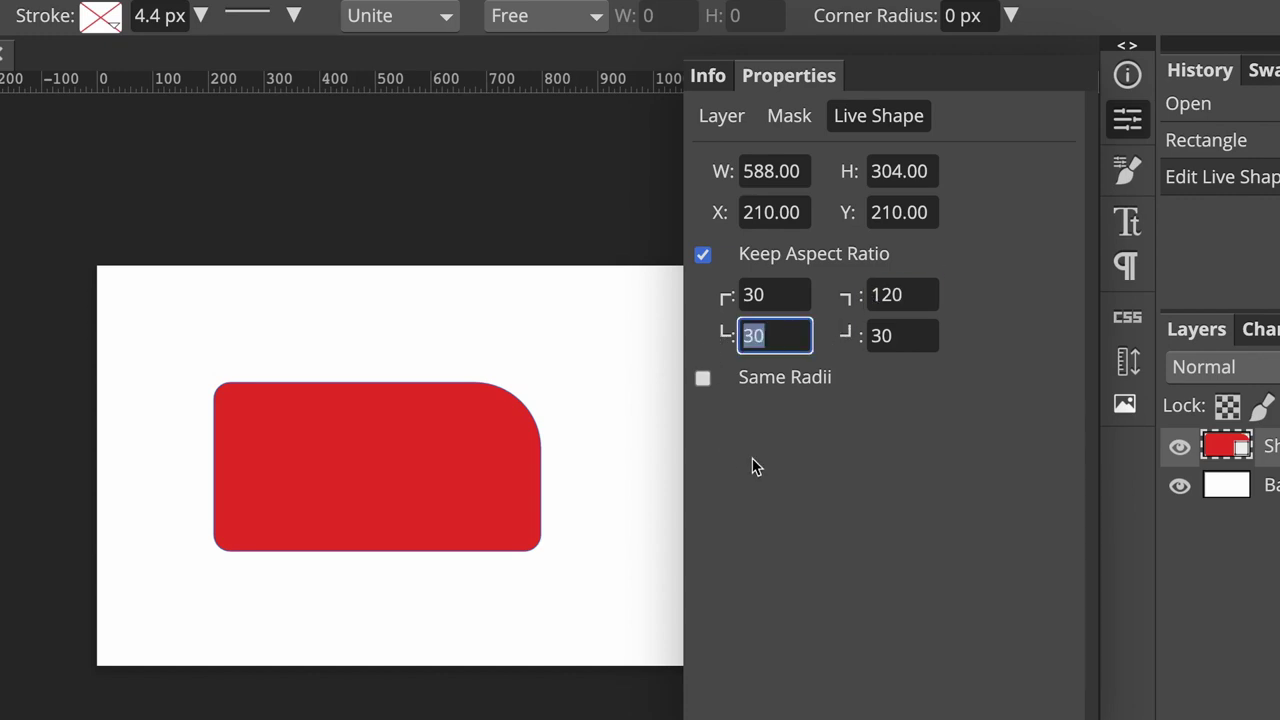
type("120")
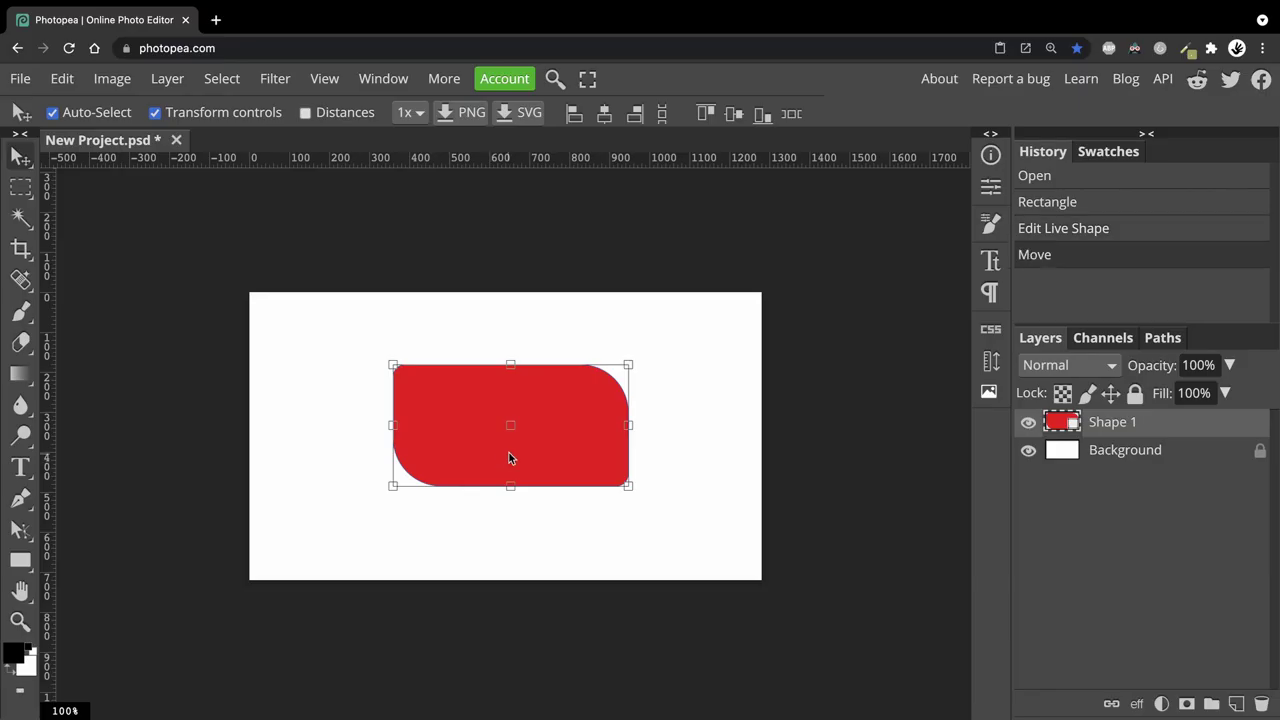
Step: Rotate the leaf-shaped red rectangle about 178.8° by dragging outside a corner handle
left_click_drag(627, 361, 410, 490)
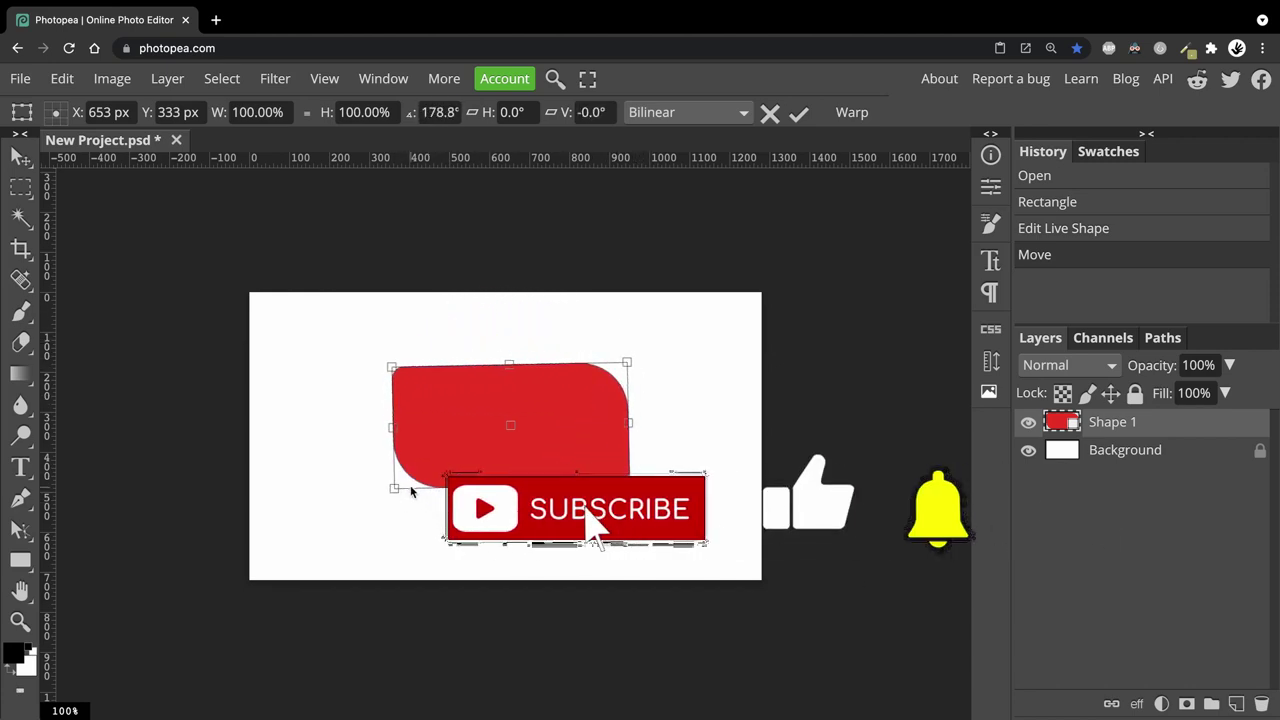